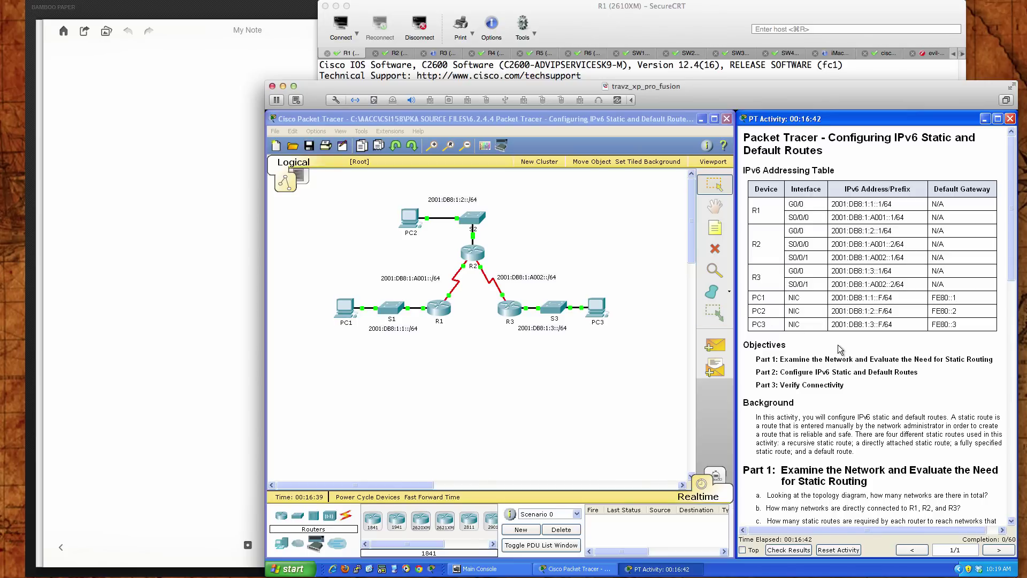
Open router R1's IOS command line interface and bring up its user prompt
{"action": "scroll", "coordinate": [839, 347], "scroll_direction": "down", "scroll_amount": 1}
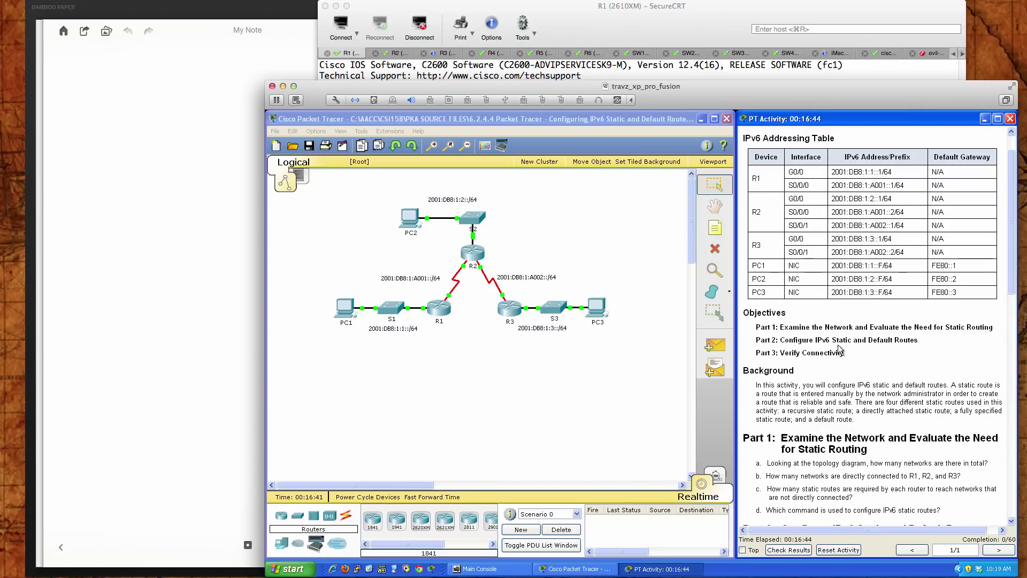
{"action": "scroll", "coordinate": [839, 348], "scroll_direction": "down", "scroll_amount": 1}
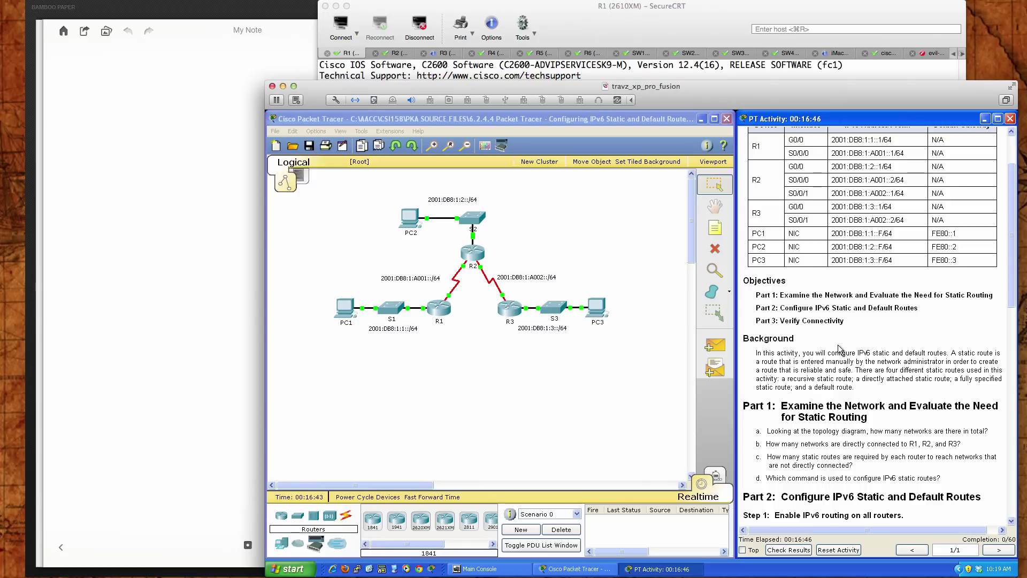
{"action": "scroll", "coordinate": [839, 348], "scroll_direction": "down", "scroll_amount": 5}
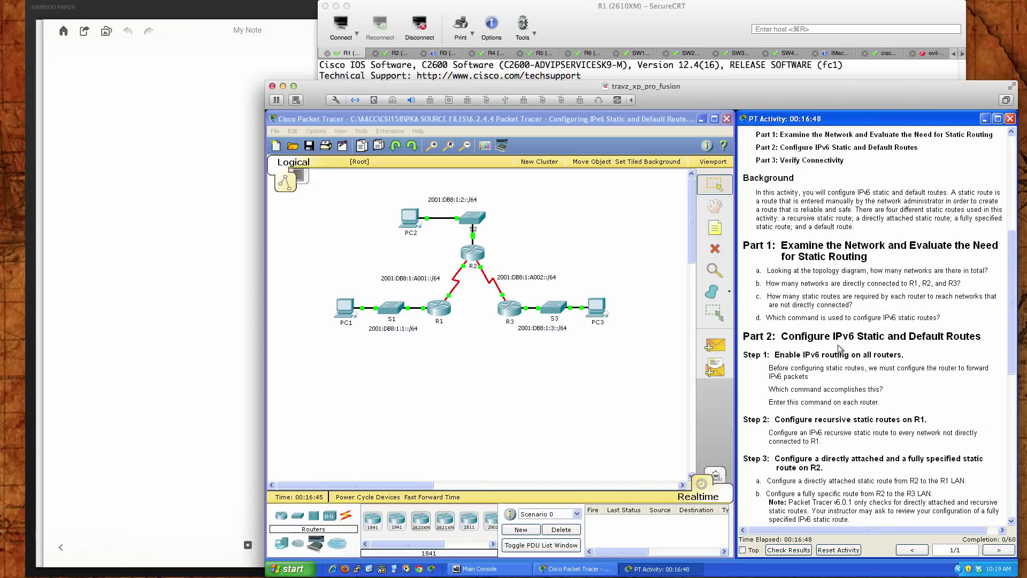
{"action": "scroll", "coordinate": [840, 349], "scroll_direction": "down", "scroll_amount": 2}
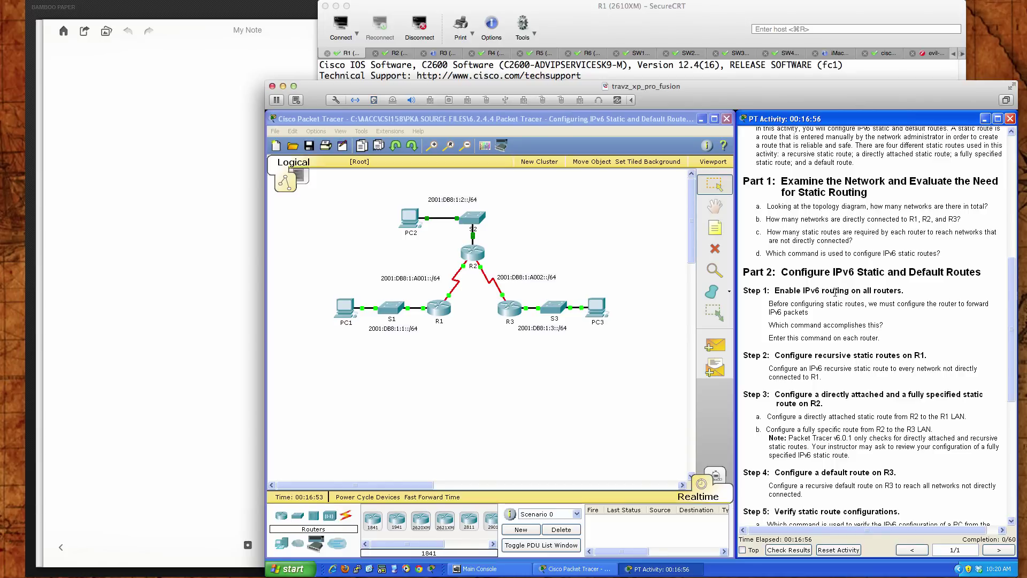
{"action": "scroll", "coordinate": [835, 293], "scroll_direction": "down", "scroll_amount": 2}
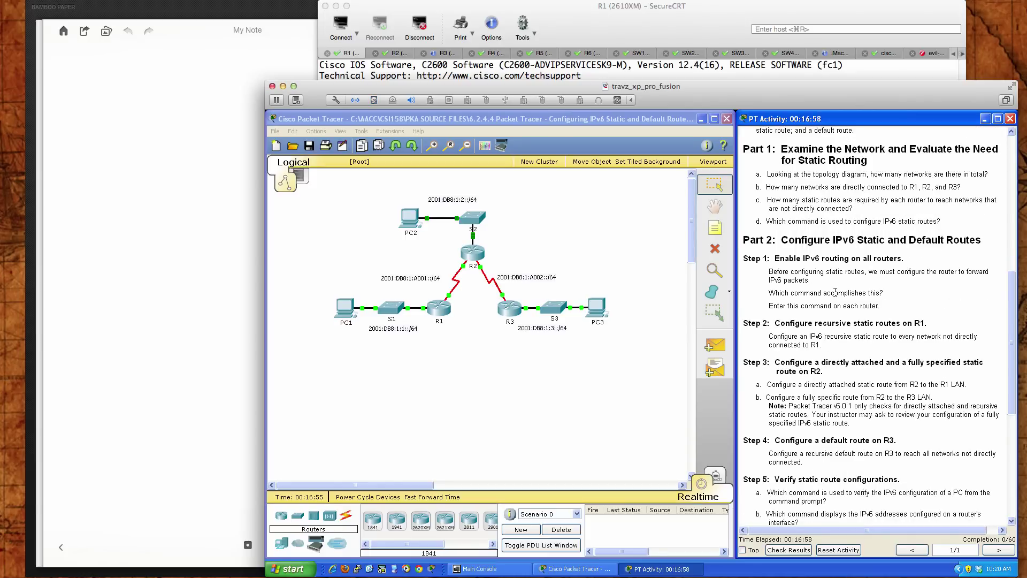
{"action": "left_click", "coordinate": [437, 308]}
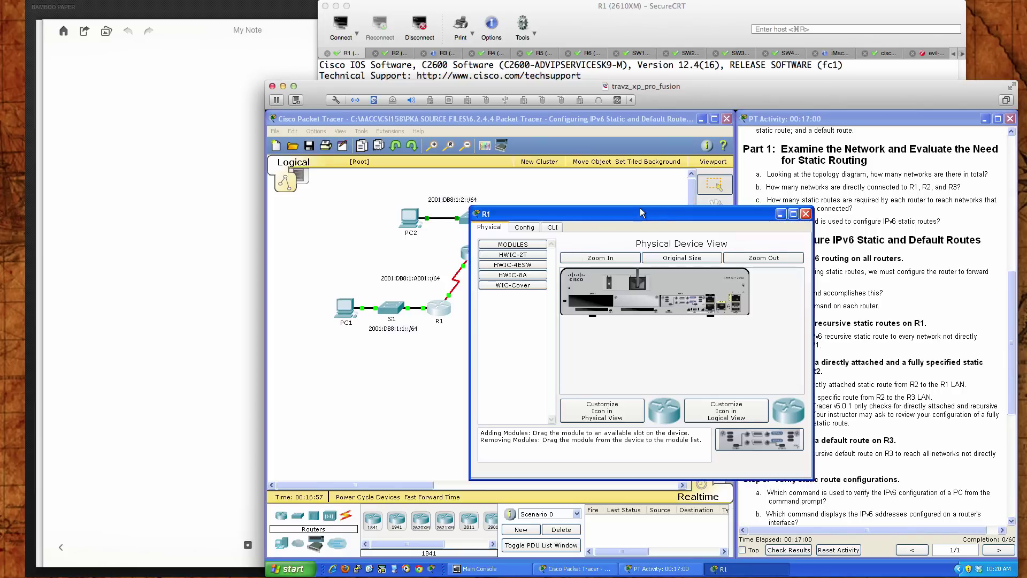
{"action": "left_click_drag", "start_coordinate": [628, 214], "coordinate": [485, 274]}
{"action": "left_click", "coordinate": [410, 287]}
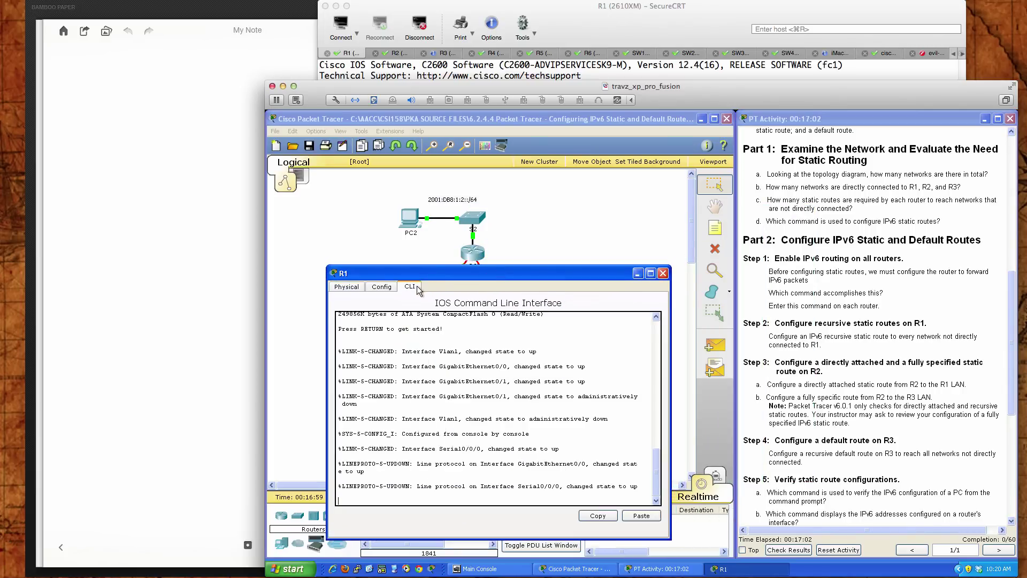
{"action": "key", "text": "Return"}
{"action": "key", "text": "Return"}
{"action": "key", "text": "Return"}
{"action": "key", "text": "Return"}
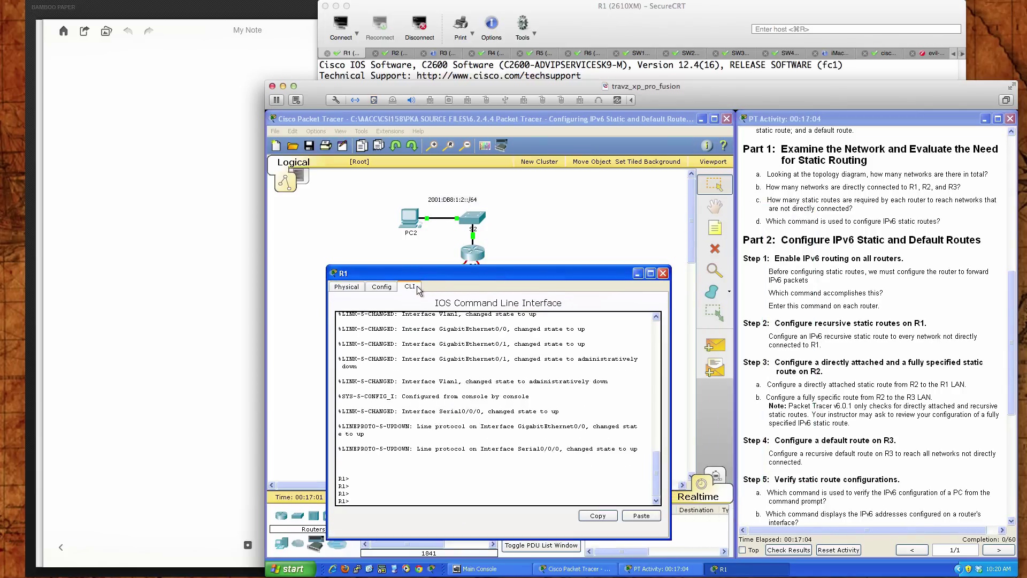
Switch R1 to privileged mode and enter global configuration mode from the terminal
{"action": "type", "text": "en"}
{"action": "key", "text": "Return"}
{"action": "key", "text": "Return"}
{"action": "key", "text": "Return"}
{"action": "type", "text": "conf t"}
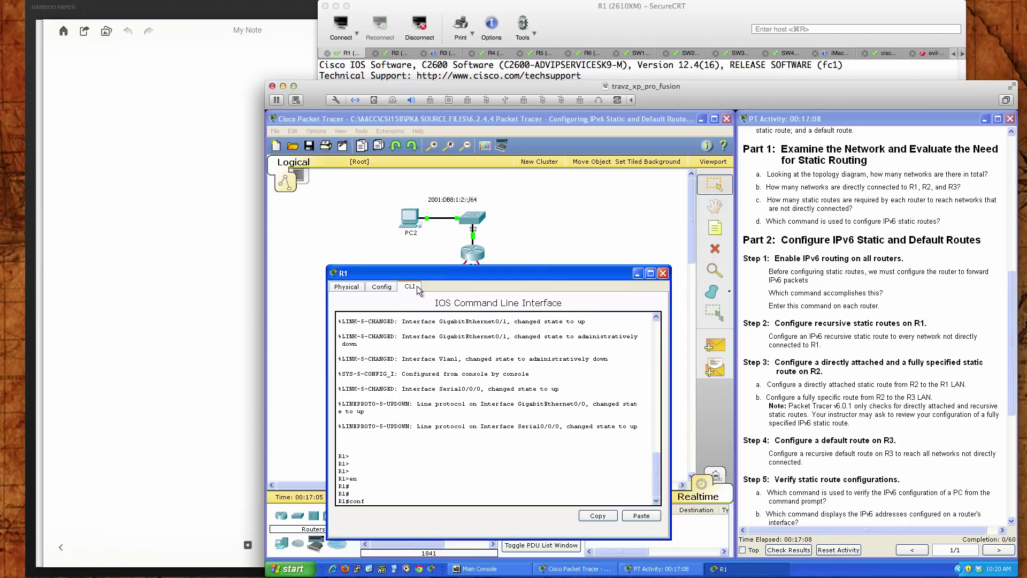
{"action": "key", "text": "Return"}
List the available ipv6 commands on R1, then enable IPv6 routing with ipv6 unicast-routing, leave configuration mode and close the router
{"action": "type", "text": "ipv"}
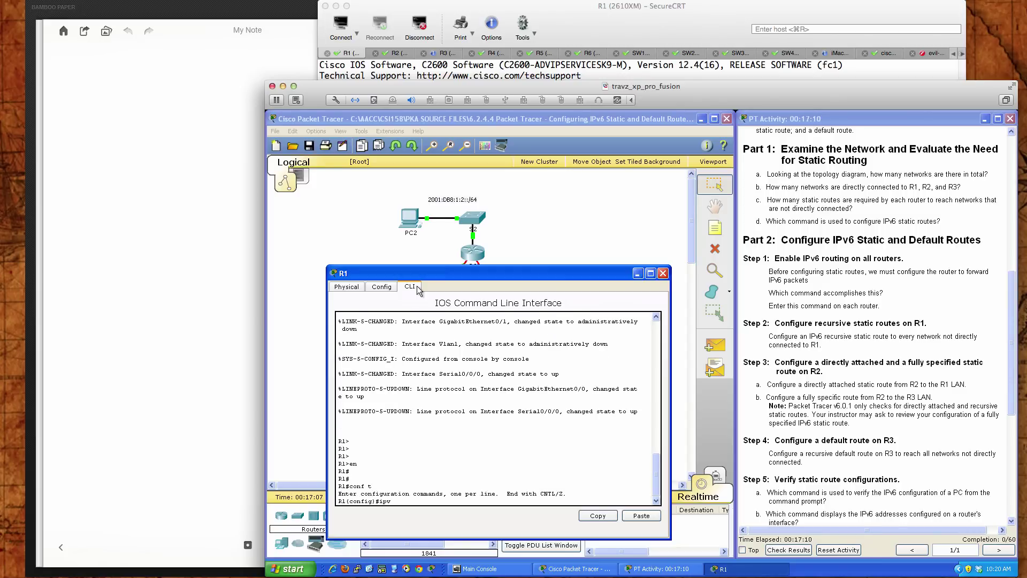
{"action": "type", "text": "6 ?"}
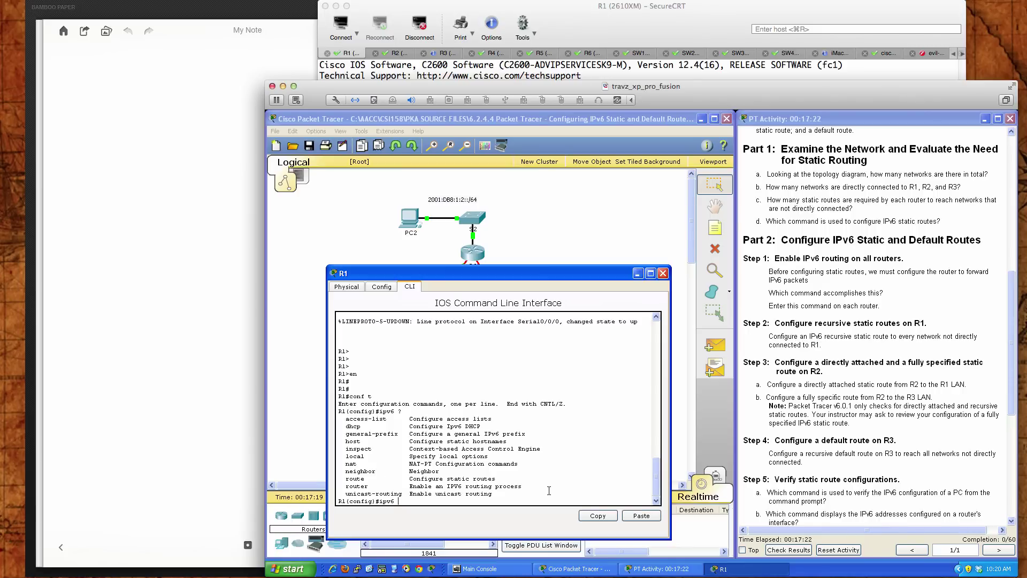
{"action": "type", "text": "uni"}
{"action": "key", "text": "Tab"}
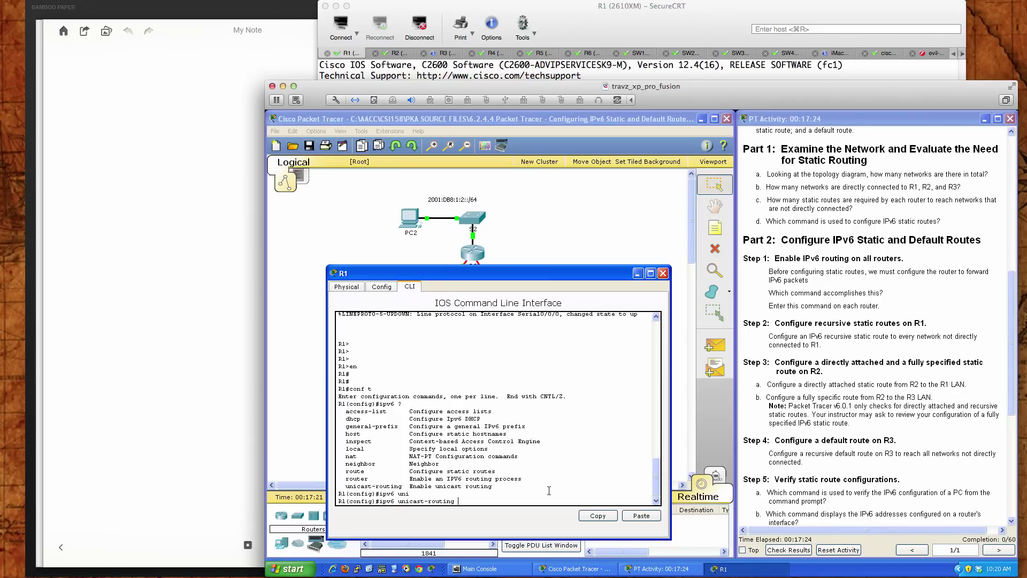
{"action": "key", "text": "Return"}
{"action": "type", "text": "end"}
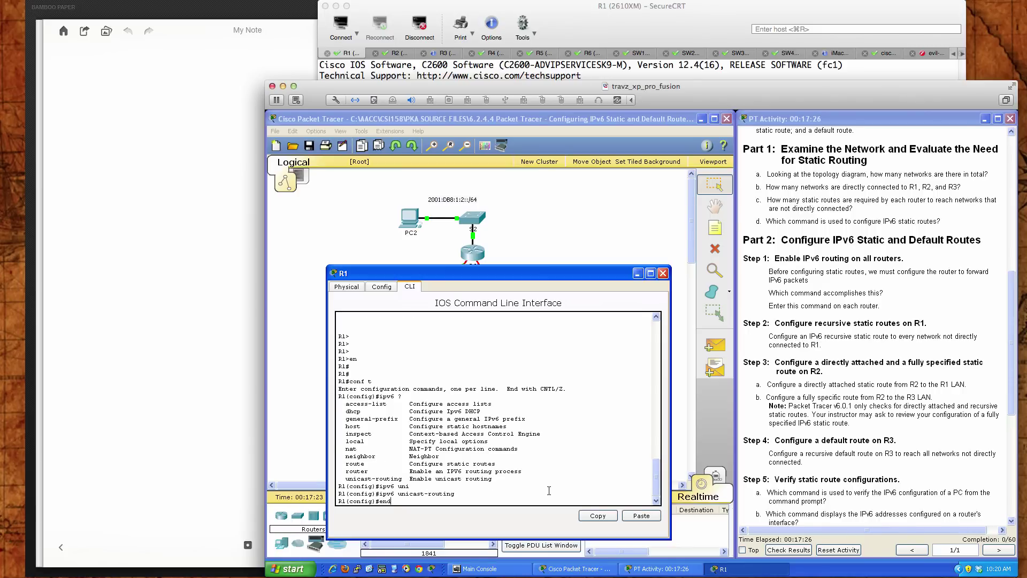
{"action": "key", "text": "Return"}
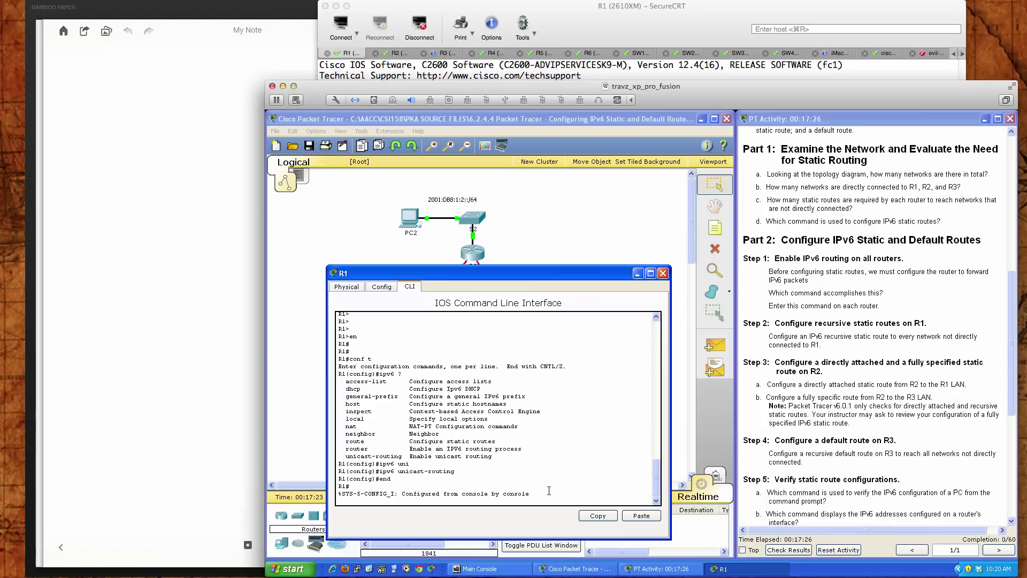
{"action": "left_click", "coordinate": [663, 273]}
Open router R2's command line, switch to privileged mode and enter global configuration mode
{"action": "left_click", "coordinate": [473, 253]}
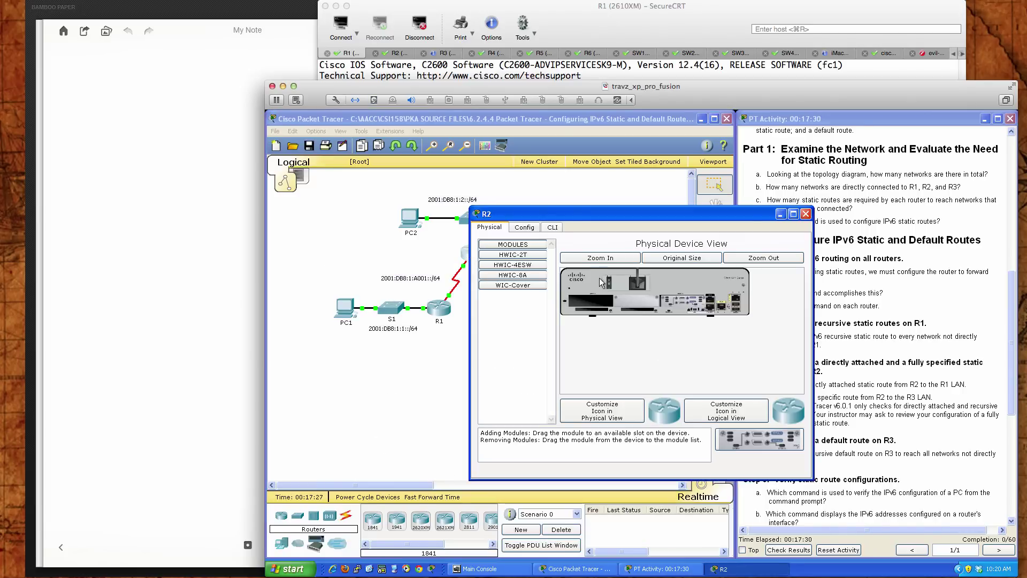
{"action": "left_click", "coordinate": [556, 229]}
{"action": "key", "text": "Return"}
{"action": "key", "text": "Return"}
{"action": "key", "text": "Return"}
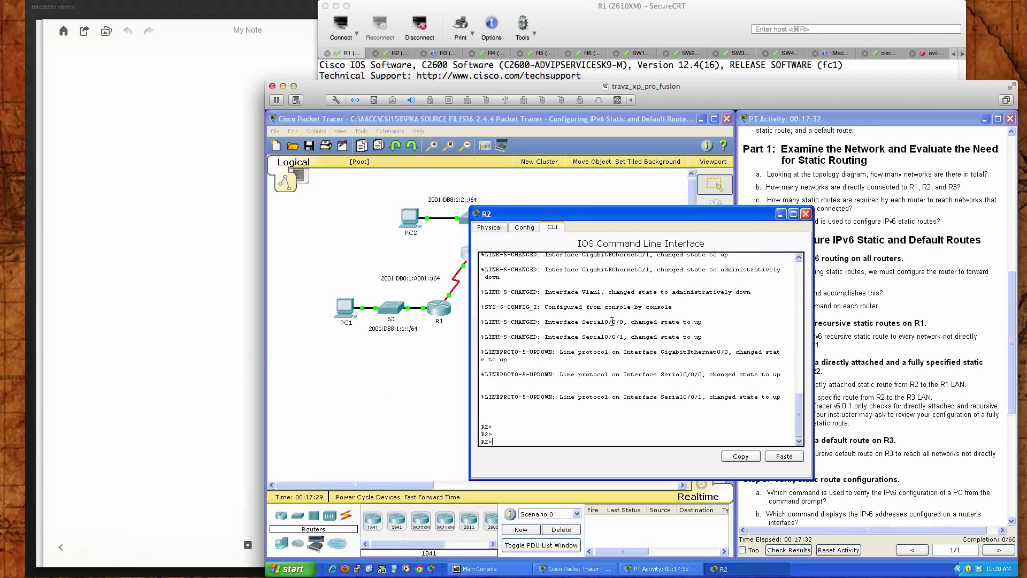
{"action": "type", "text": "en"}
{"action": "key", "text": "Return"}
{"action": "type", "text": "confi t"}
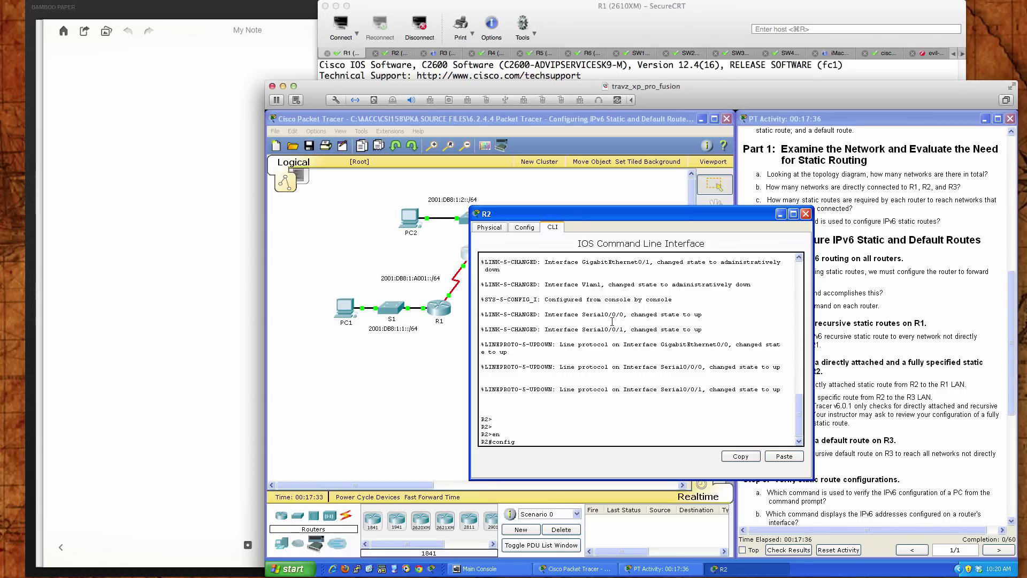
{"action": "type", "text": " t"}
{"action": "key", "text": "Return"}
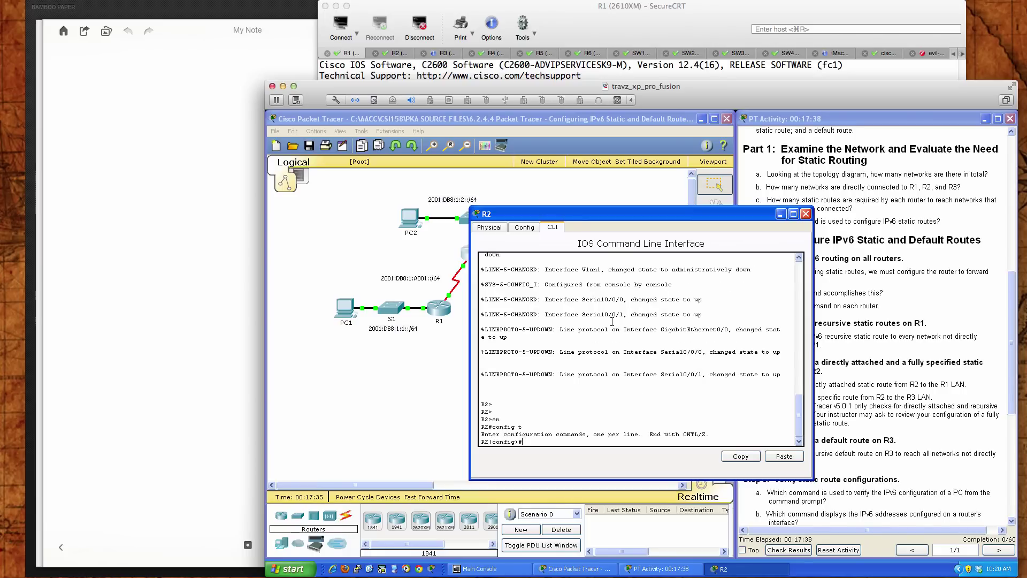
Enable IPv6 routing on R2 with ipv6 unicast-routing and close the router's window
{"action": "type", "text": "ipv6 un"}
{"action": "key", "text": "Tab"}
{"action": "key", "text": "Return"}
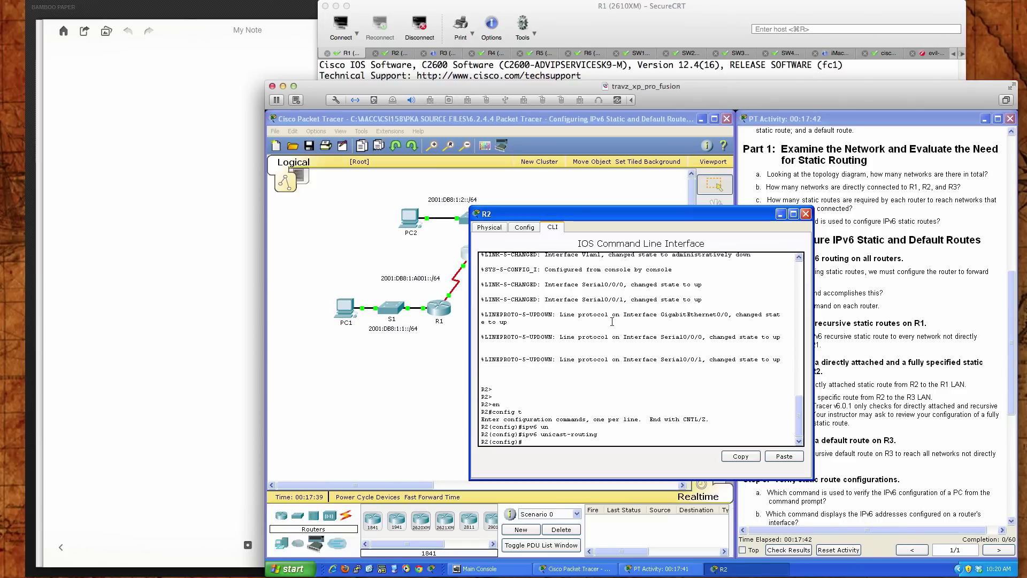
{"action": "left_click", "coordinate": [805, 213]}
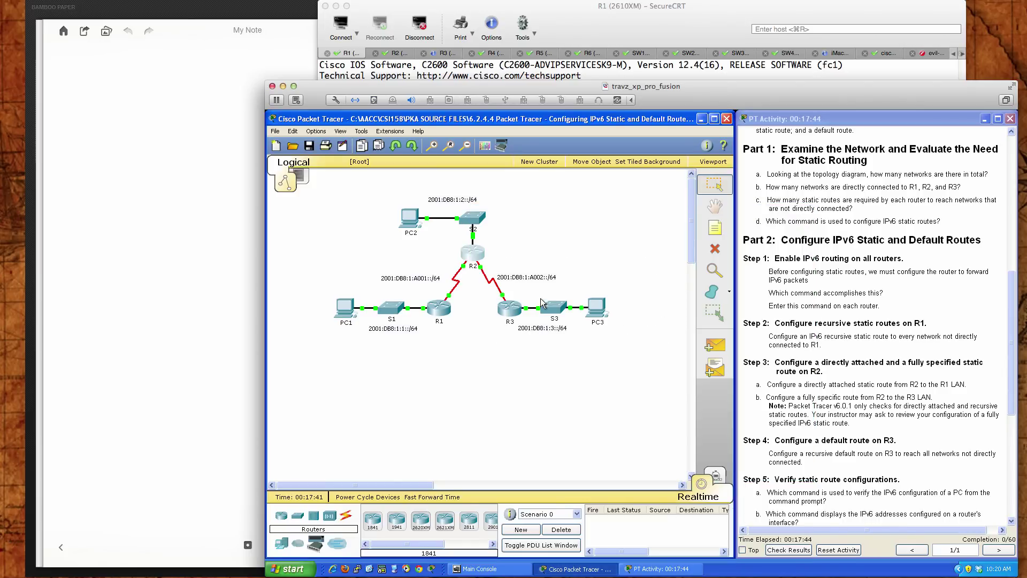
Open router R3's command line, switch to privileged mode and enter global configuration mode
{"action": "left_click", "coordinate": [513, 310]}
{"action": "left_click", "coordinate": [552, 227]}
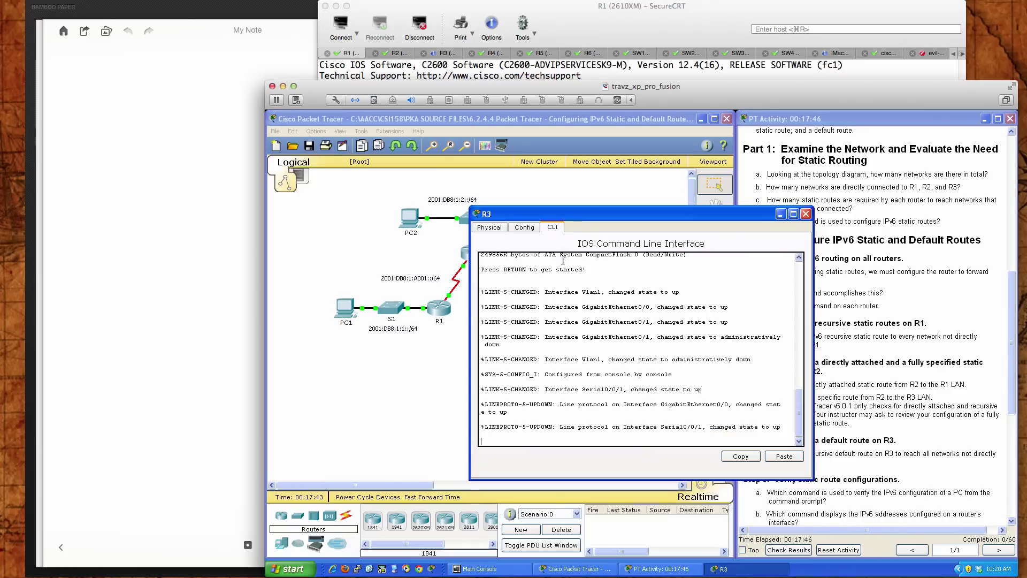
{"action": "key", "text": "Return"}
{"action": "key", "text": "Return"}
{"action": "type", "text": "en"}
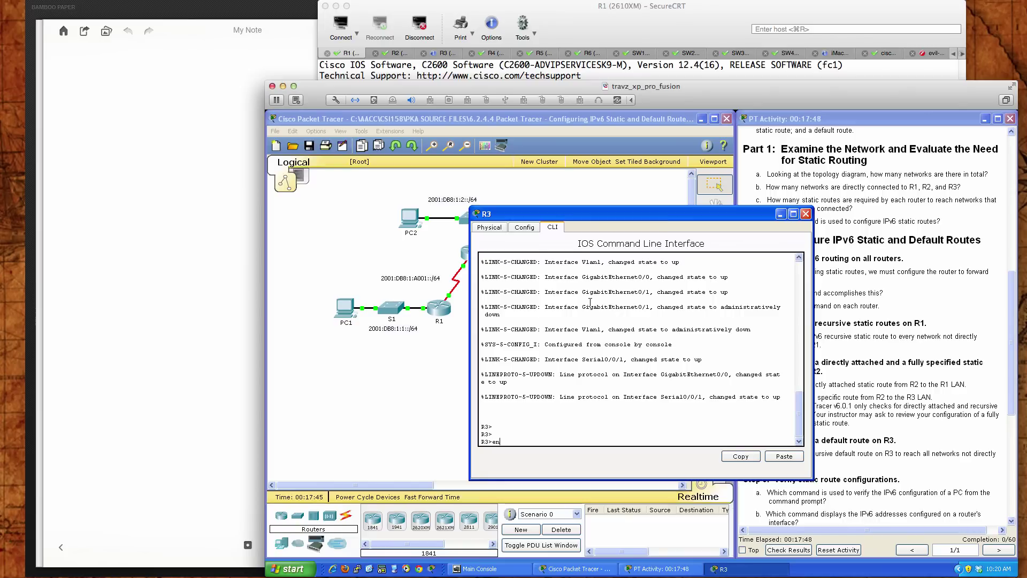
{"action": "key", "text": "Return"}
{"action": "type", "text": "conf t"}
{"action": "key", "text": "Return"}
Enable IPv6 routing on R3 with ipv6 unicast-routing and close the router's window
{"action": "type", "text": "ip"}
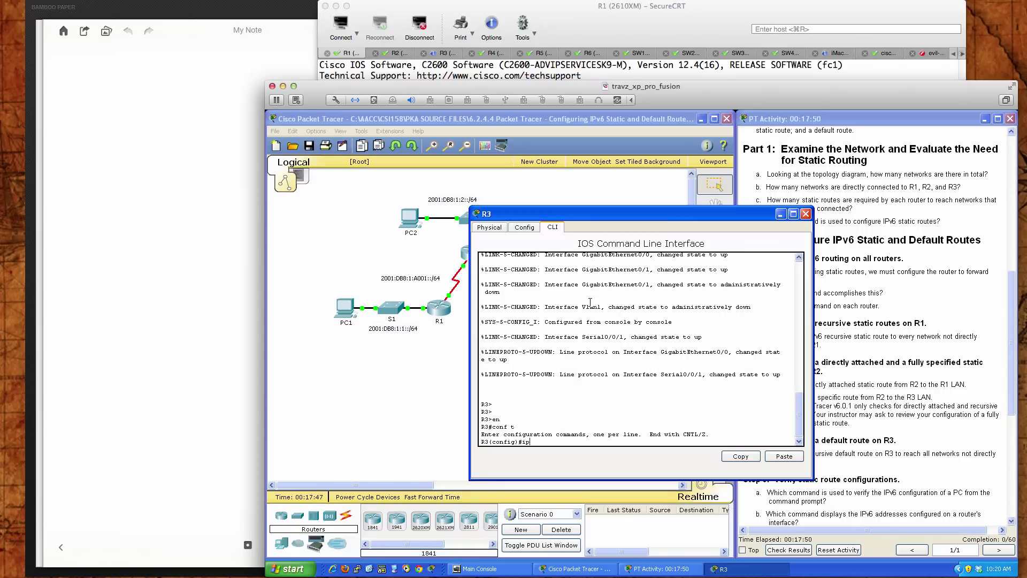
{"action": "type", "text": "v6 uni"}
{"action": "key", "text": "Tab"}
{"action": "key", "text": "Return"}
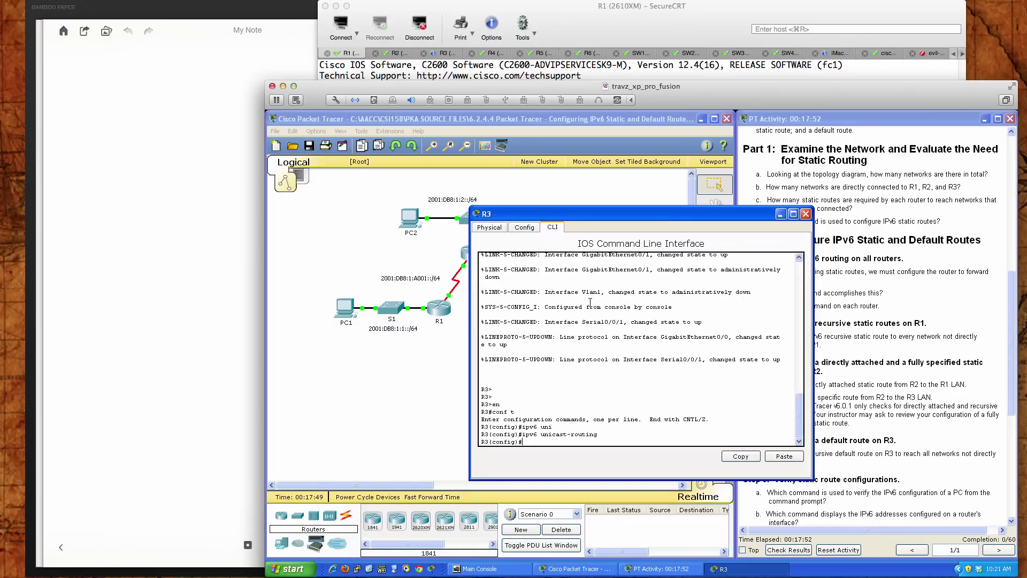
{"action": "left_click", "coordinate": [805, 214]}
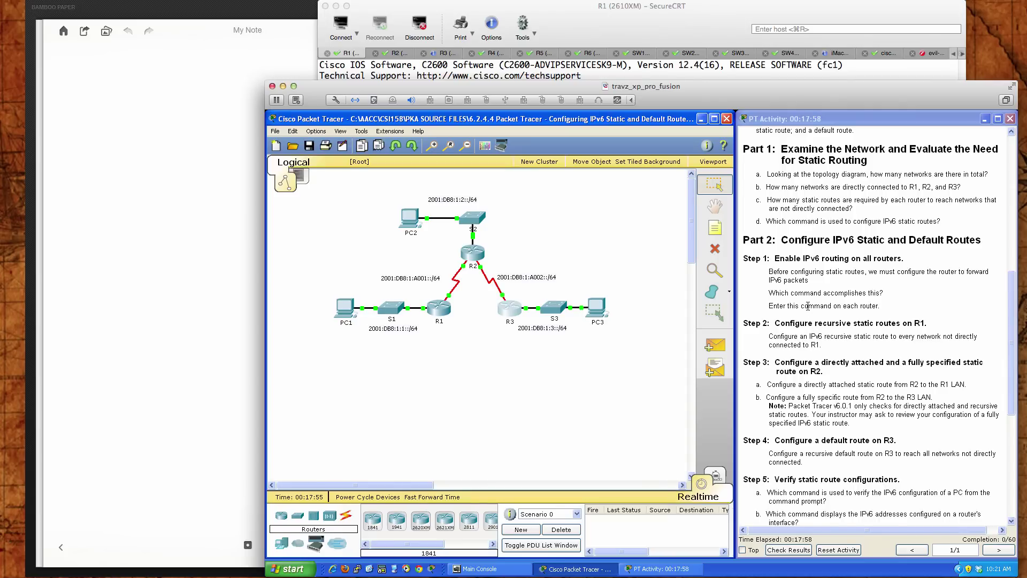
Reopen R1's command line and enter global configuration mode for the recursive static routes of Step 2
{"action": "scroll", "coordinate": [808, 306], "scroll_direction": "down", "scroll_amount": 6}
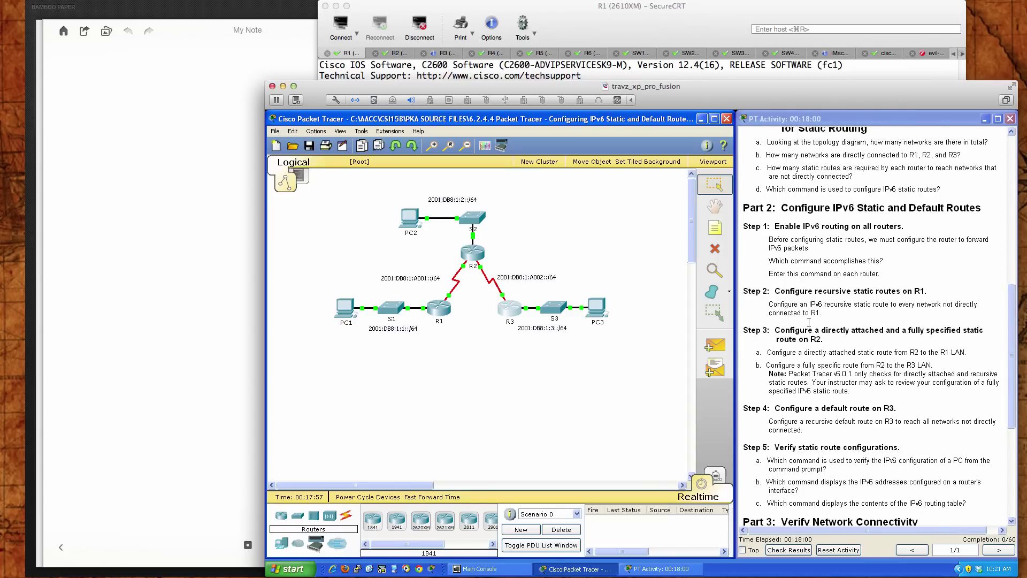
{"action": "scroll", "coordinate": [809, 323], "scroll_direction": "down", "scroll_amount": 1}
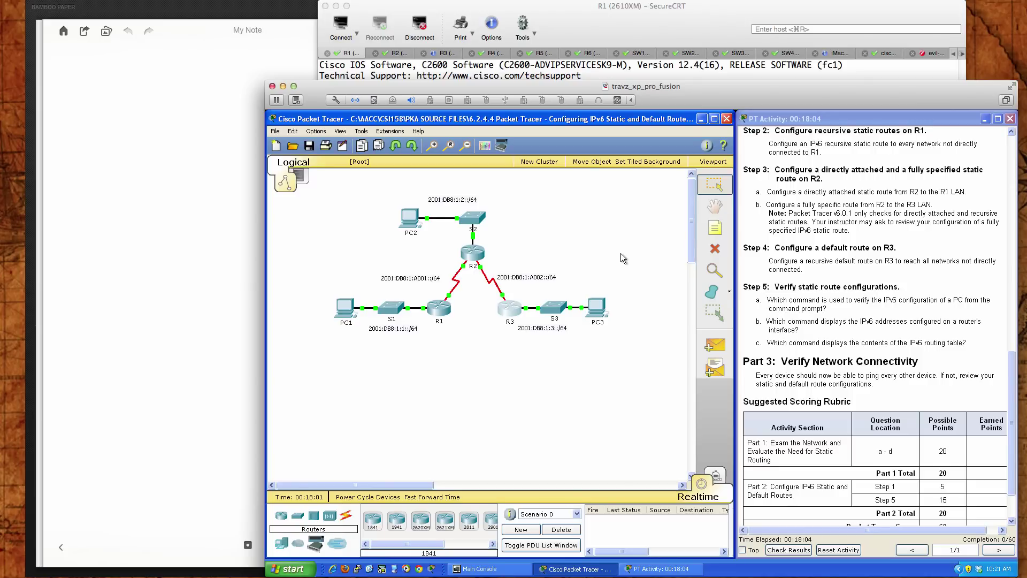
{"action": "left_click", "coordinate": [435, 313]}
{"action": "left_click_drag", "start_coordinate": [657, 217], "coordinate": [516, 290]}
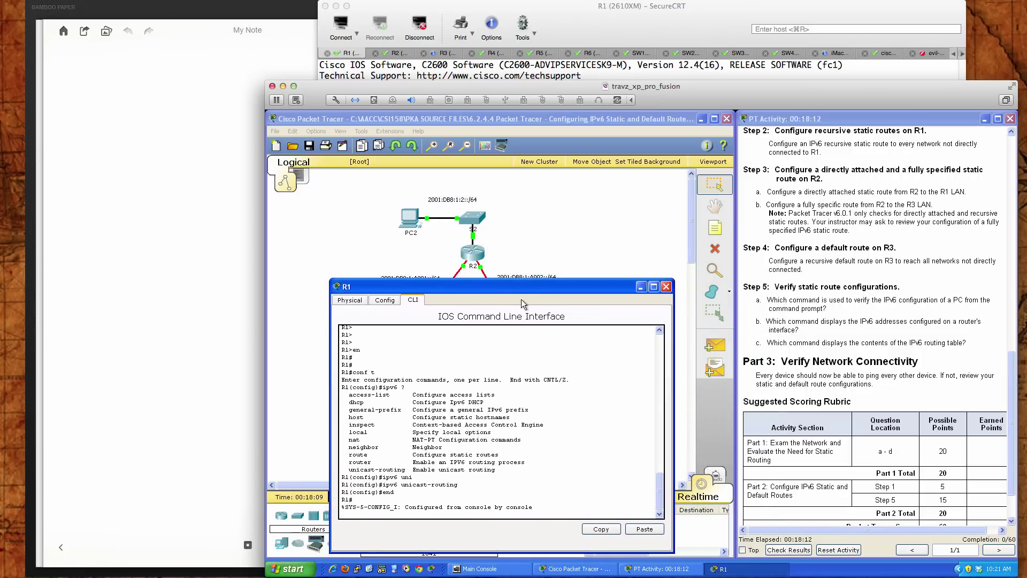
{"action": "key", "text": "Return"}
{"action": "key", "text": "Return"}
{"action": "key", "text": "Return"}
{"action": "key", "text": "Return"}
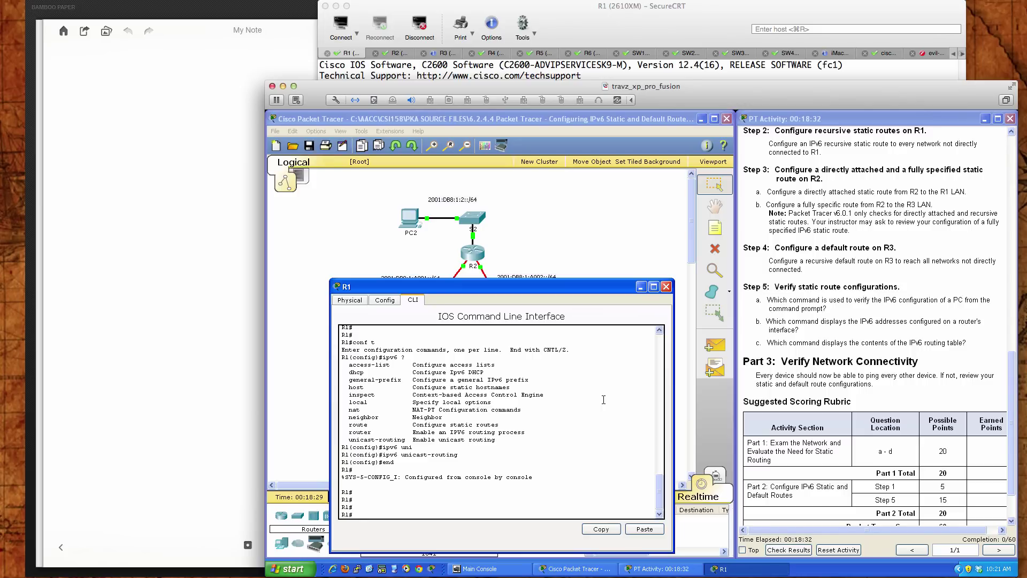
{"action": "key", "text": "Return"}
{"action": "key", "text": "Return"}
{"action": "key", "text": "Return"}
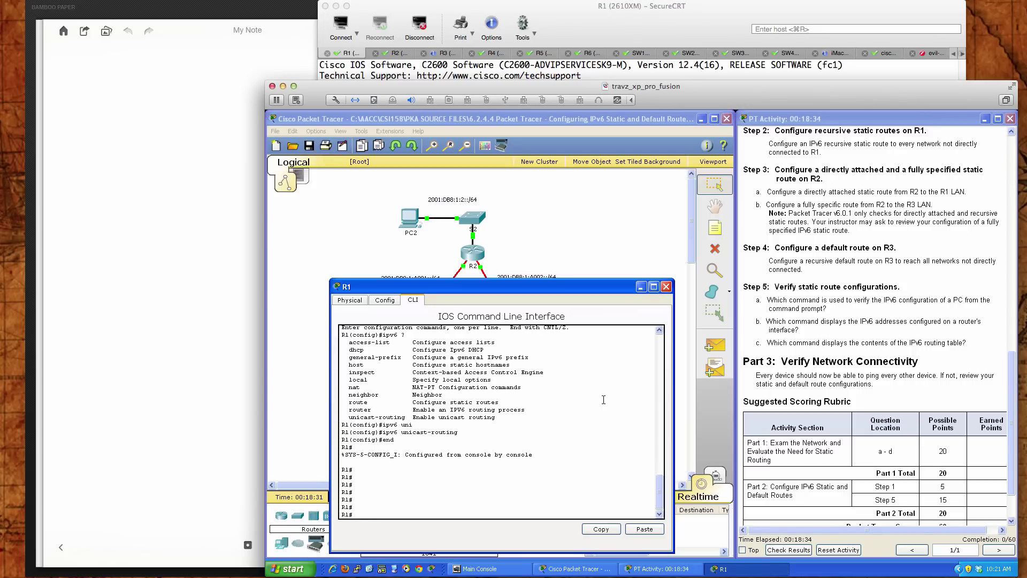
{"action": "type", "text": "conf t"}
{"action": "key", "text": "Return"}
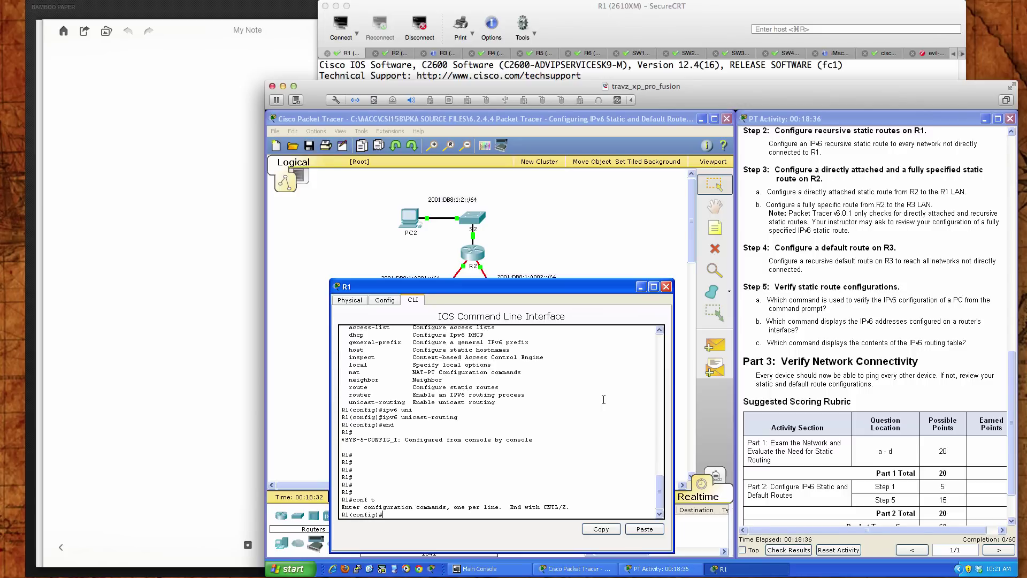
Begin an ipv6 route command on R1 with the address 2001:db8:1:a001::2 and consult the IPv6 Addressing Table
{"action": "type", "text": "ipv6 route 2001:db8"}
{"action": "type", "text": ":1:a001::2"}
{"action": "left_click_drag", "start_coordinate": [423, 515], "coordinate": [491, 513]}
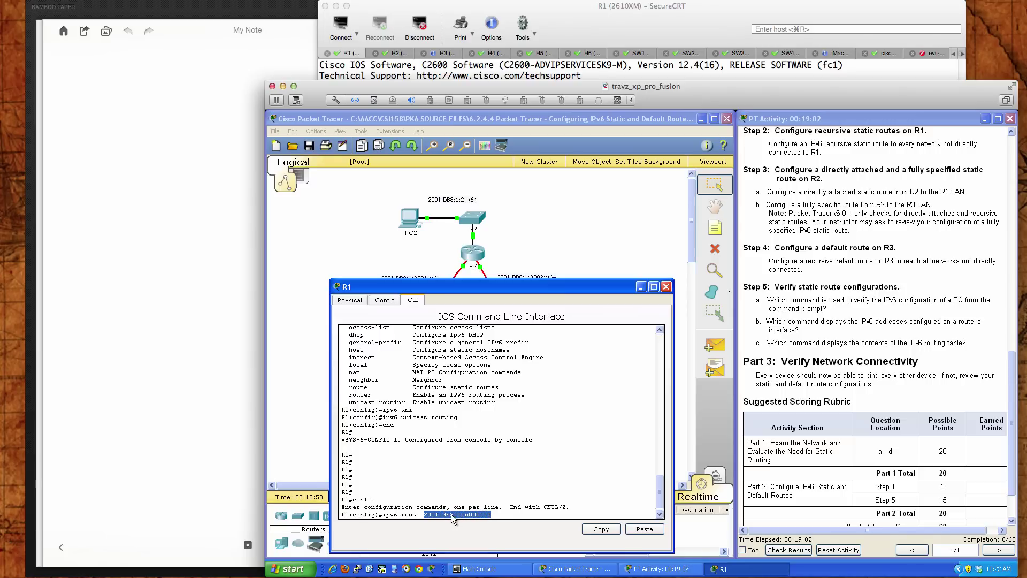
{"action": "left_click", "coordinate": [501, 513]}
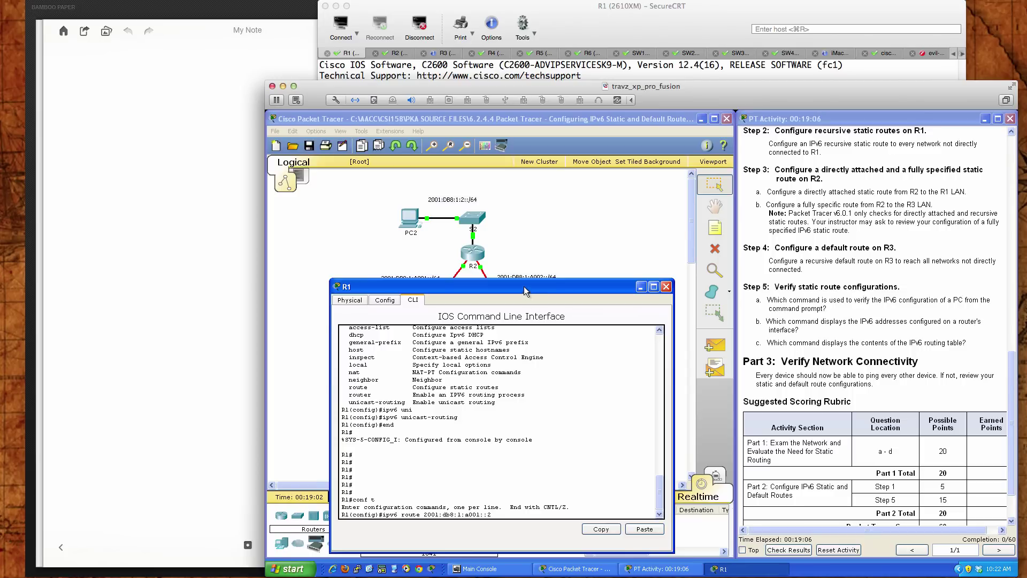
{"action": "left_click_drag", "start_coordinate": [524, 279], "coordinate": [523, 295]}
{"action": "key", "text": "Return"}
{"action": "type", "text": "ipv6 route 2001:db8:1:a001::2"}
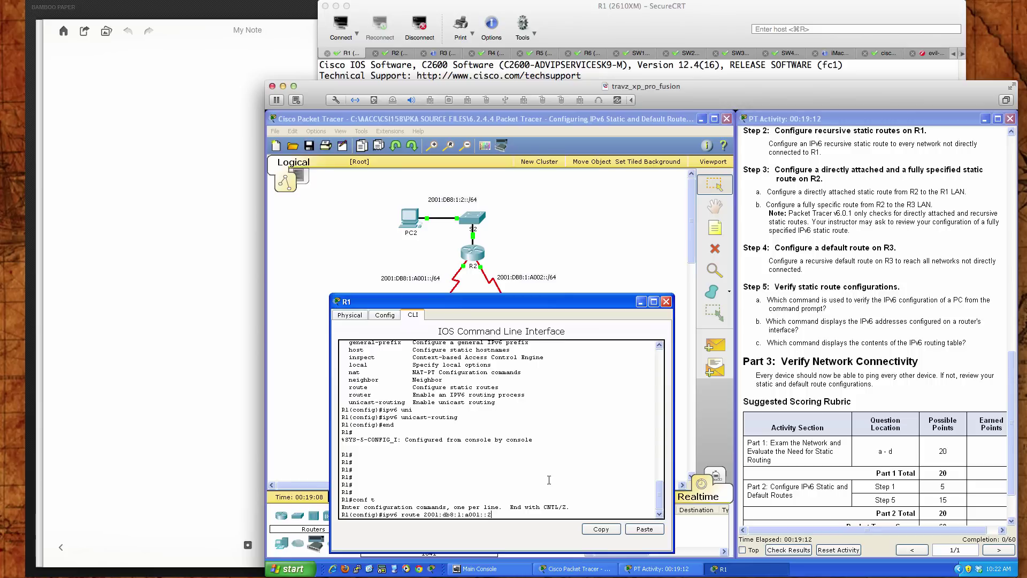
{"action": "scroll", "coordinate": [818, 358], "scroll_direction": "up", "scroll_amount": 10}
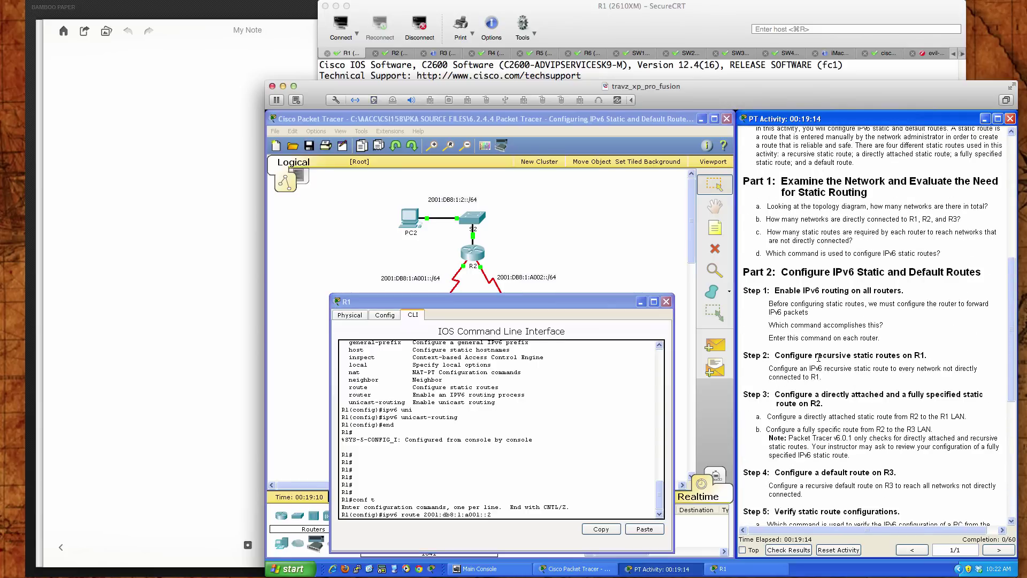
{"action": "scroll", "coordinate": [818, 357], "scroll_direction": "up", "scroll_amount": 5}
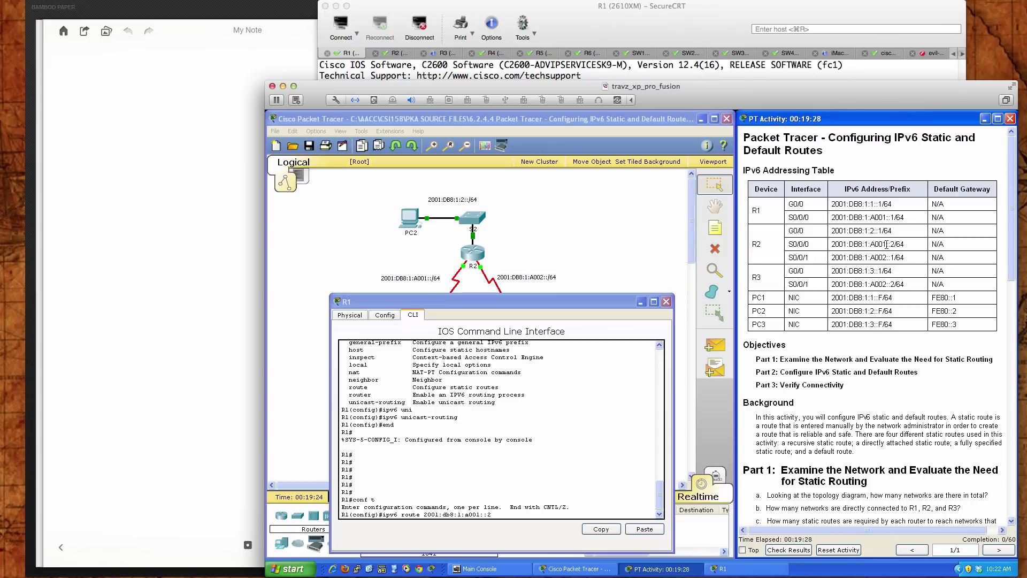
Correct the command on R1 into a recursive static route to 2001:db8:1:2::/64 via next hop 2001:db8:1:a001::2
{"action": "left_click", "coordinate": [514, 515]}
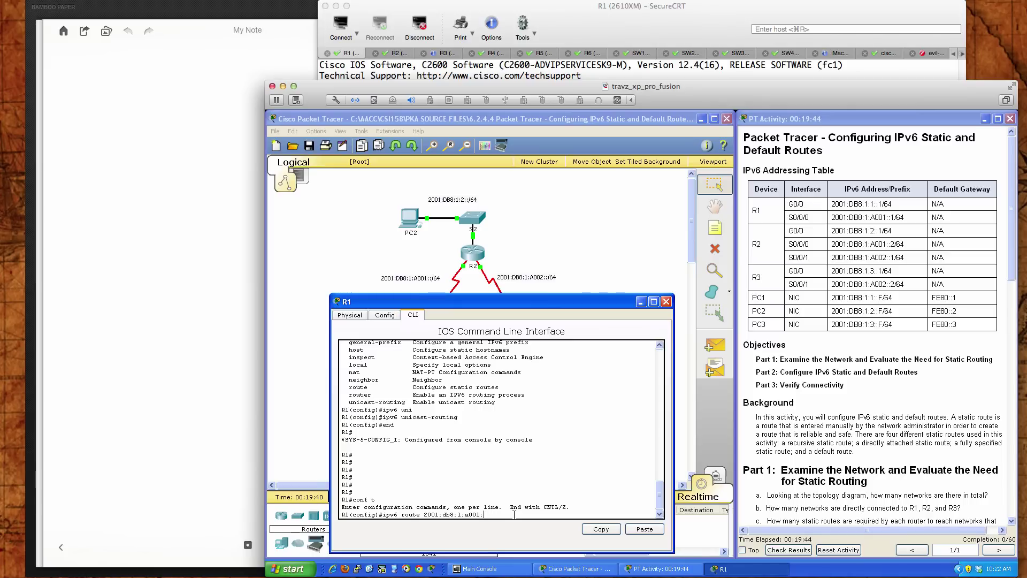
{"action": "key", "text": "BackSpace"}
{"action": "key", "text": "BackSpace"}
{"action": "key", "text": "BackSpace"}
{"action": "key", "text": "BackSpace"}
{"action": "key", "text": "BackSpace"}
{"action": "key", "text": "BackSpace"}
{"action": "key", "text": "BackSpace"}
{"action": "key", "text": "BackSpace"}
{"action": "type", "text": ":1:2::/64 2001:db8:1:a001::2"}
{"action": "key", "text": "Return"}
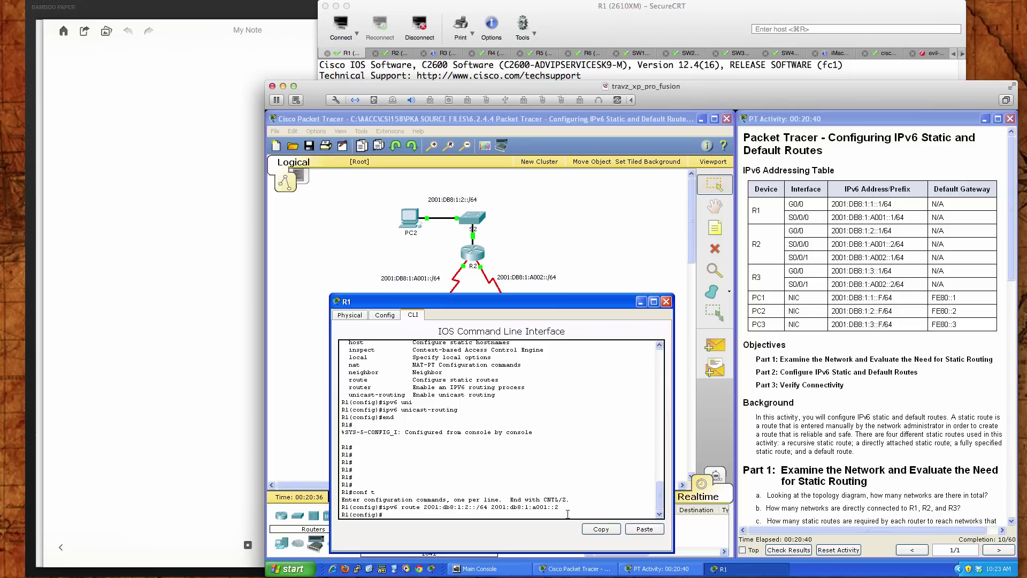
Add a recursive static route on R1 to 2001:db8:1:a002::/64, reusing the next-hop address 2001:db8:1:a001::2
{"action": "type", "text": "ipv6 route 2001:db8:1"}
{"action": "type", "text": ":a002::/64"}
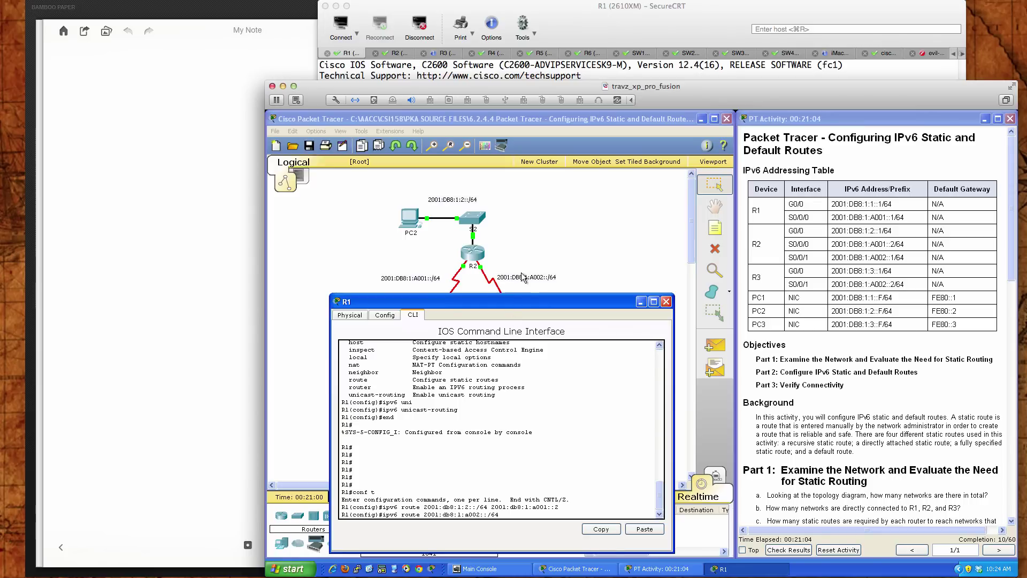
{"action": "mouse_move", "coordinate": [524, 304]}
{"action": "left_mouse_down"}
{"action": "mouse_move", "coordinate": [528, 343]}
{"action": "mouse_move", "coordinate": [521, 299]}
{"action": "left_mouse_up"}
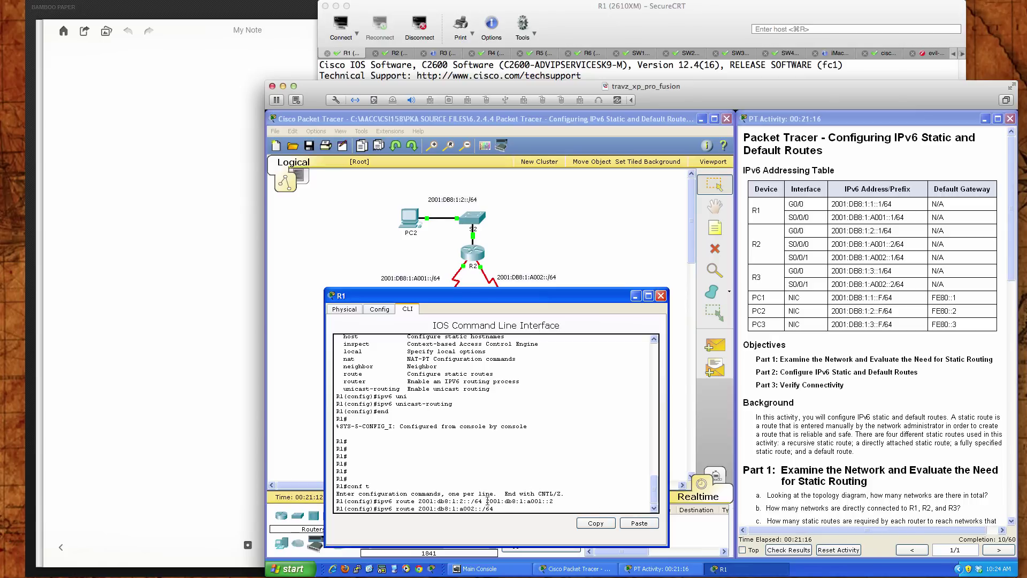
{"action": "left_click_drag", "start_coordinate": [485, 501], "coordinate": [554, 504]}
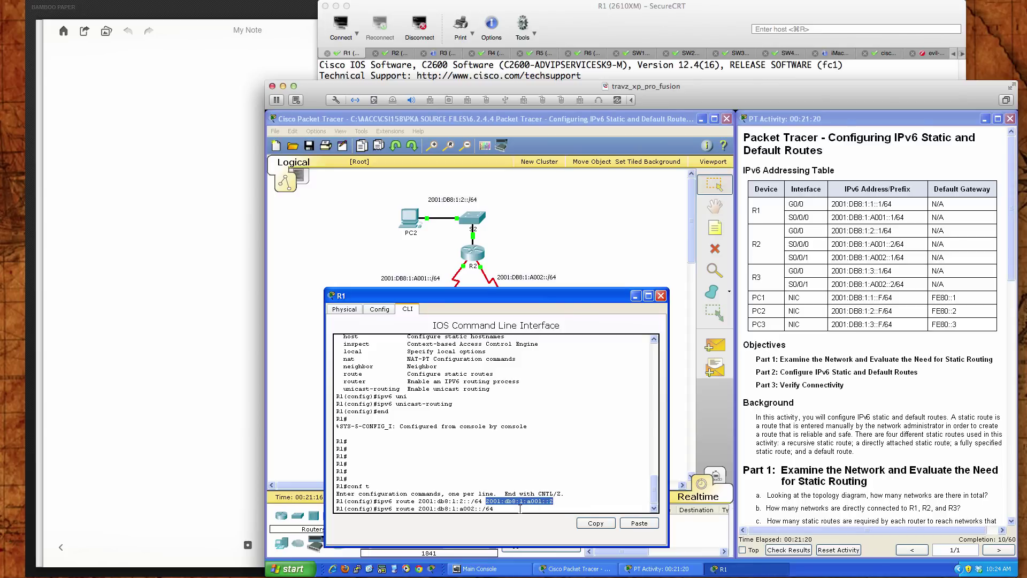
{"action": "key", "text": "ctrl+c"}
{"action": "key", "text": "ctrl+v"}
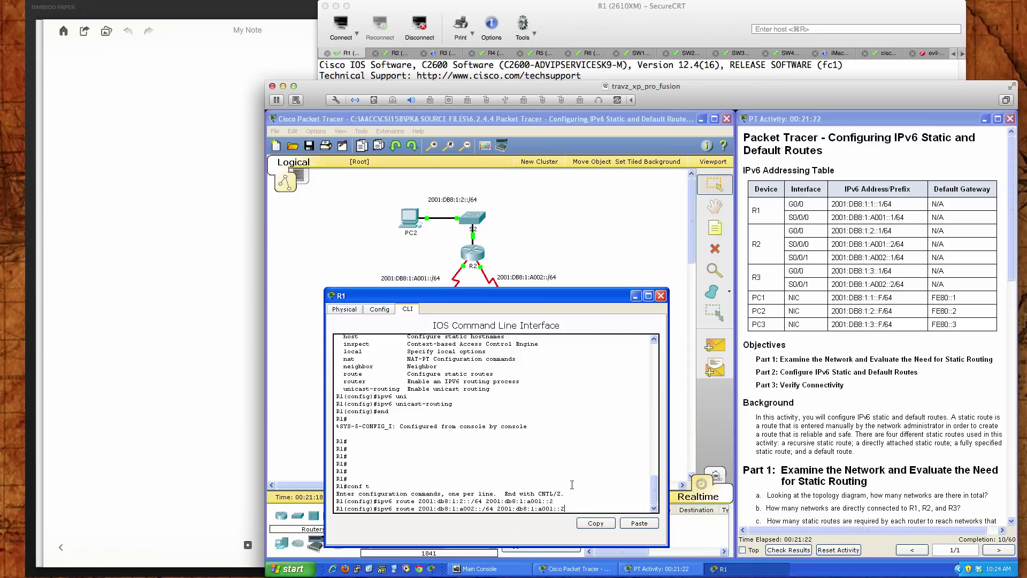
{"action": "key", "text": "Return"}
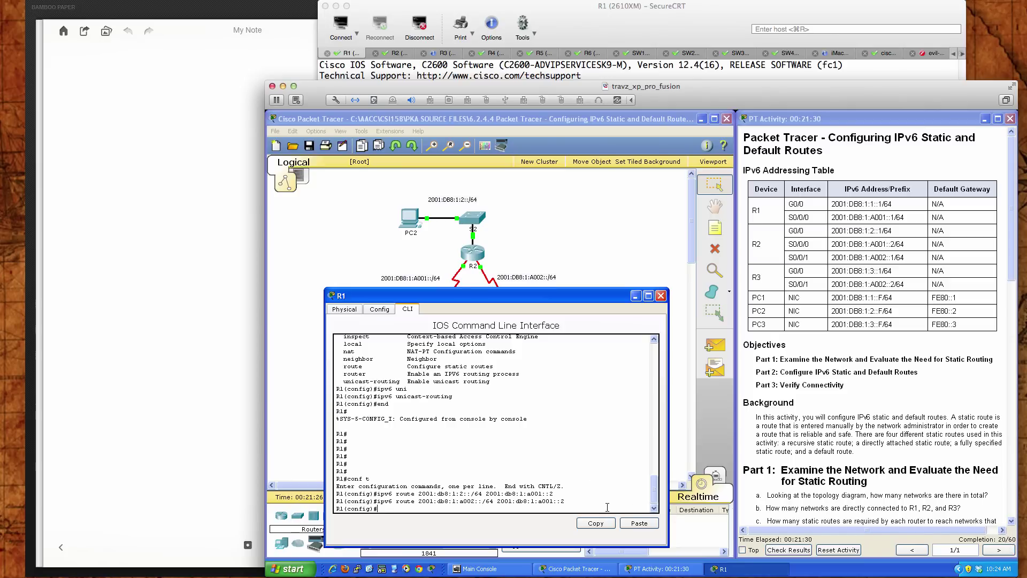
Add a recursive static route on R1 to 2001:db8:1:3::/64 via next hop 2001:db8:1:a001::2
{"action": "type", "text": "pv6 route 2001:db8:1:3:"}
{"action": "type", "text": ":/64"}
{"action": "right_click", "coordinate": [539, 508]}
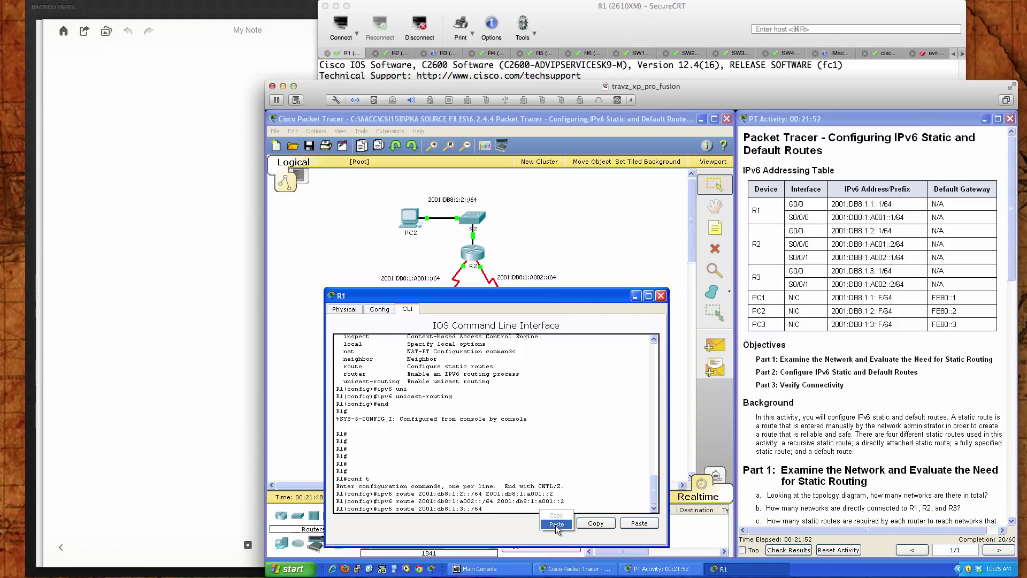
{"action": "left_click", "coordinate": [557, 524]}
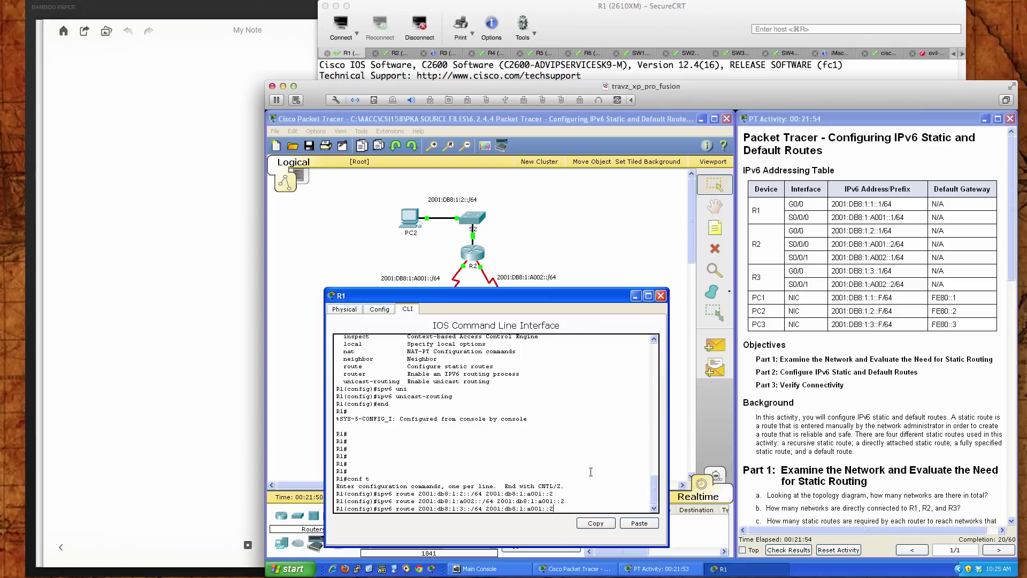
{"action": "key", "text": "Return"}
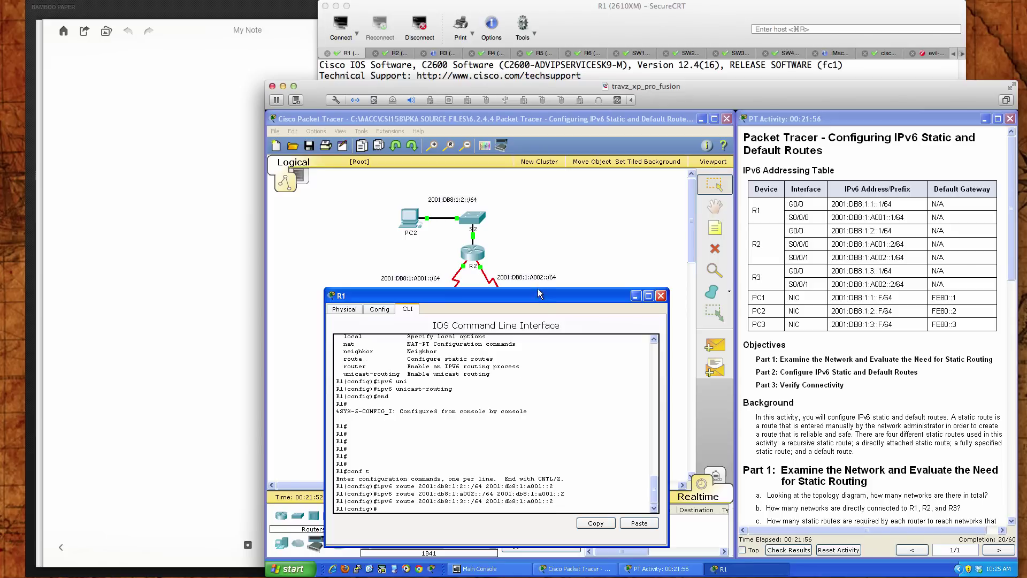
Review the topology around R1 and read the activity instructions for Step 3 on R2
{"action": "left_click_drag", "start_coordinate": [489, 299], "coordinate": [753, 290]}
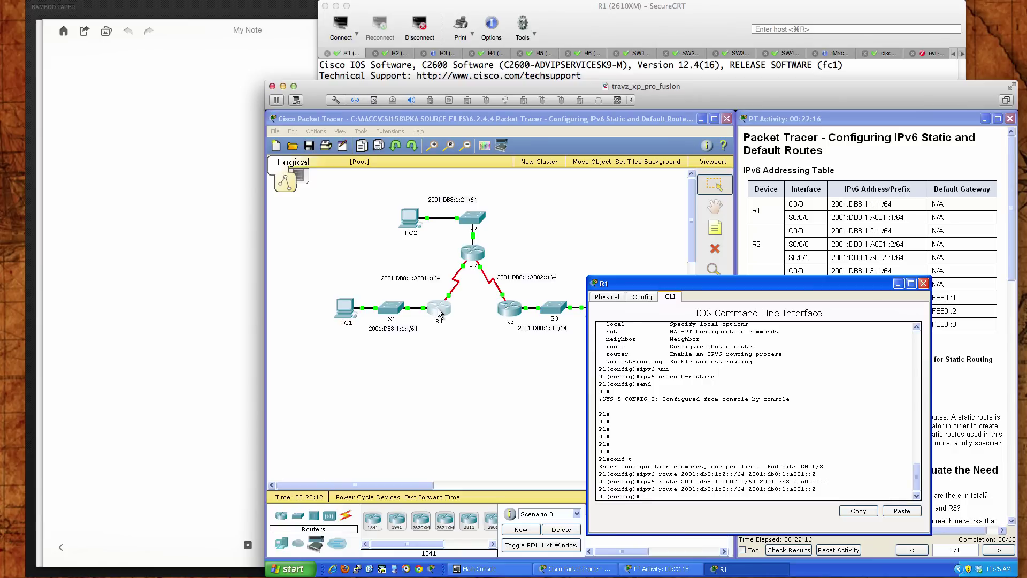
{"action": "left_click_drag", "start_coordinate": [700, 284], "coordinate": [452, 290]}
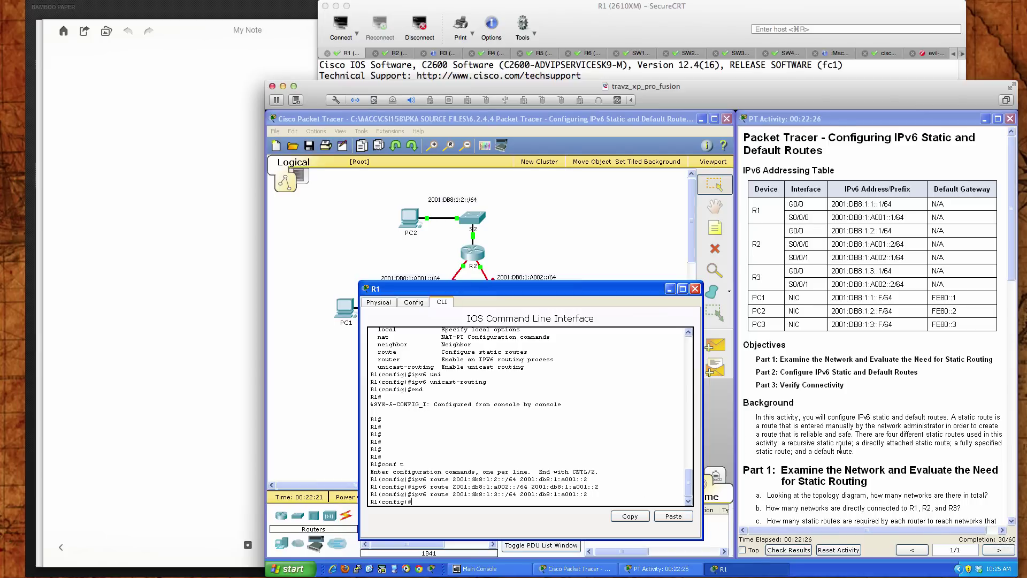
{"action": "scroll", "coordinate": [842, 446], "scroll_direction": "down", "scroll_amount": 5}
{"action": "scroll", "coordinate": [844, 445], "scroll_direction": "down", "scroll_amount": 5}
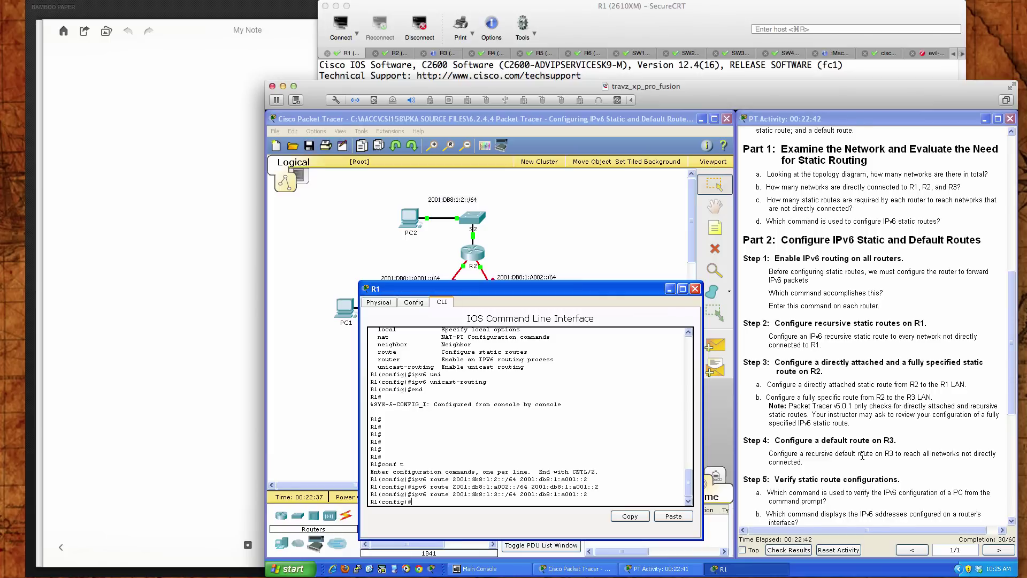
{"action": "scroll", "coordinate": [869, 454], "scroll_direction": "down", "scroll_amount": 5}
{"action": "scroll", "coordinate": [862, 455], "scroll_direction": "down", "scroll_amount": 3}
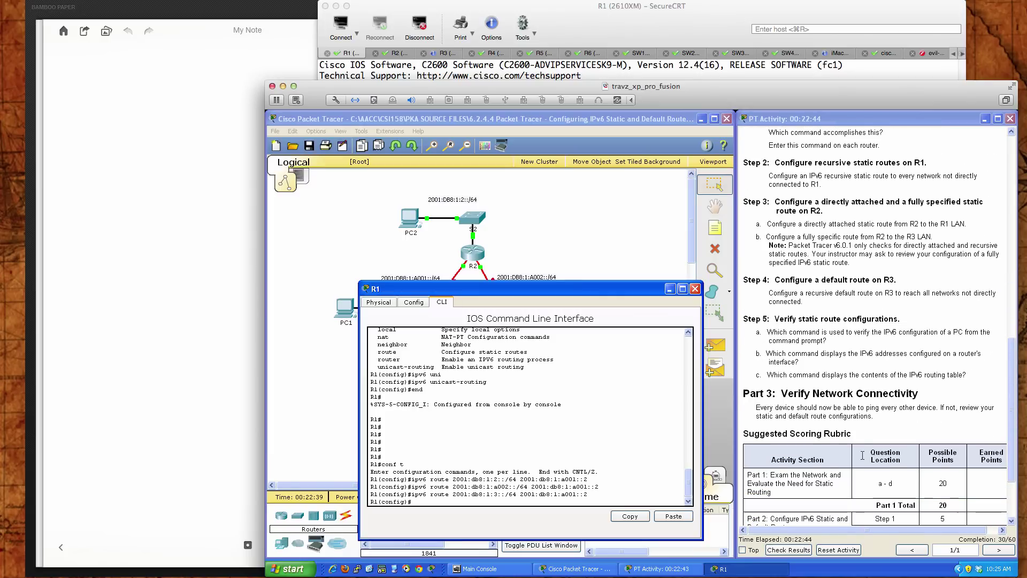
{"action": "scroll", "coordinate": [862, 455], "scroll_direction": "down", "scroll_amount": 2}
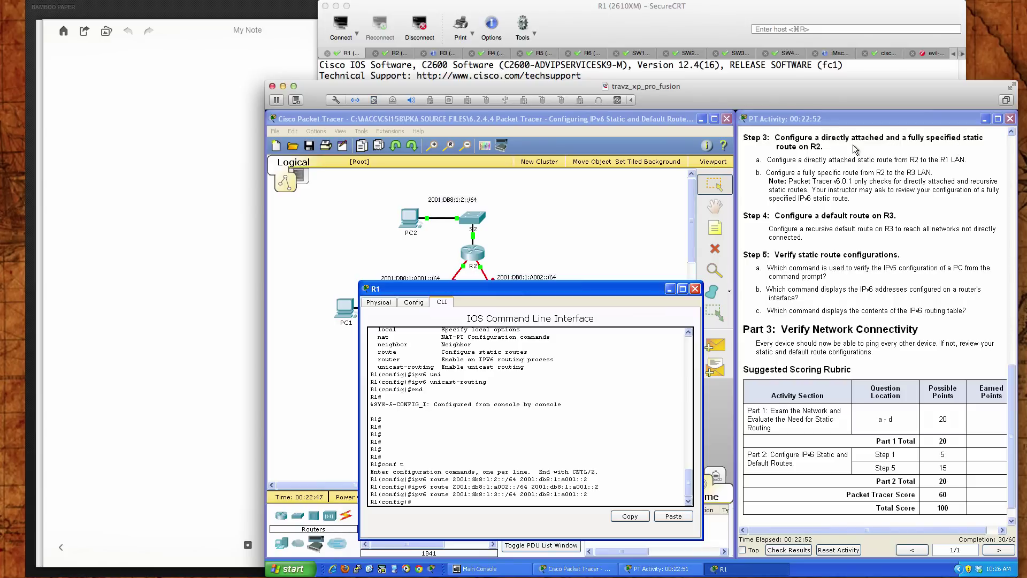
Return R1 to privileged mode, save its configuration with wri mem and close the router's window
{"action": "left_click", "coordinate": [618, 383]}
{"action": "key", "text": "Return"}
{"action": "key", "text": "Return"}
{"action": "key", "text": "Return"}
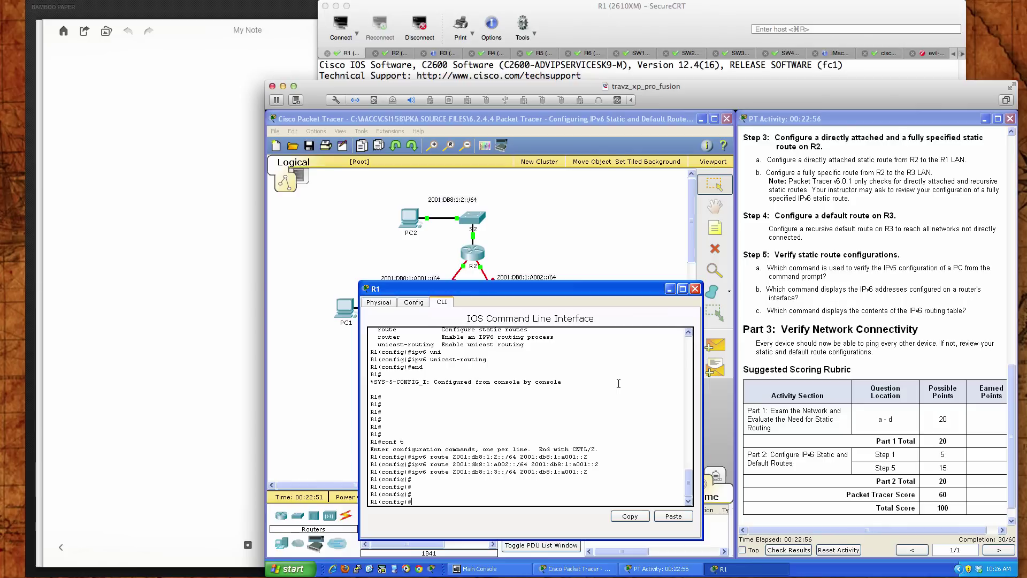
{"action": "key", "text": "ctrl+z"}
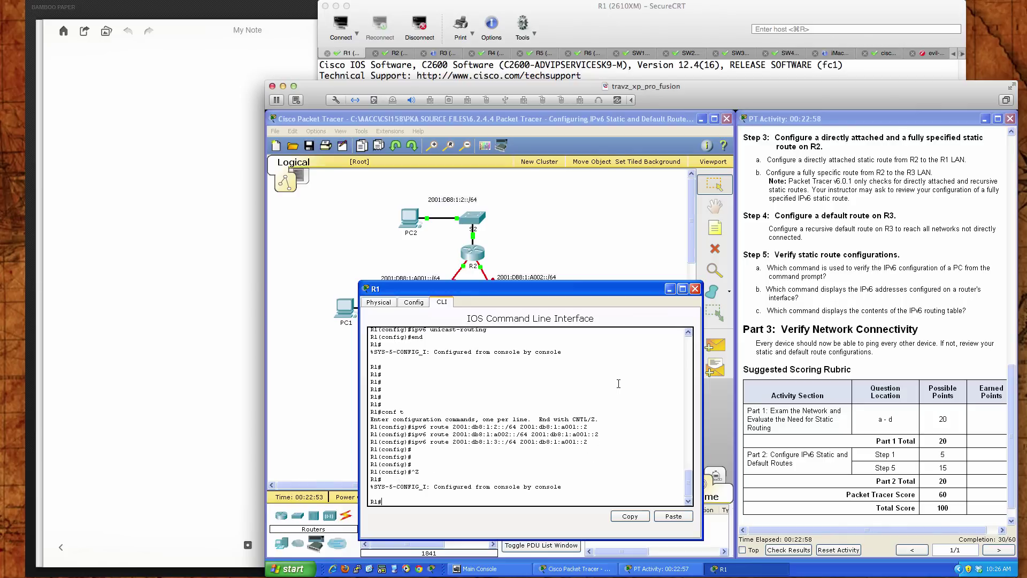
{"action": "key", "text": "Return"}
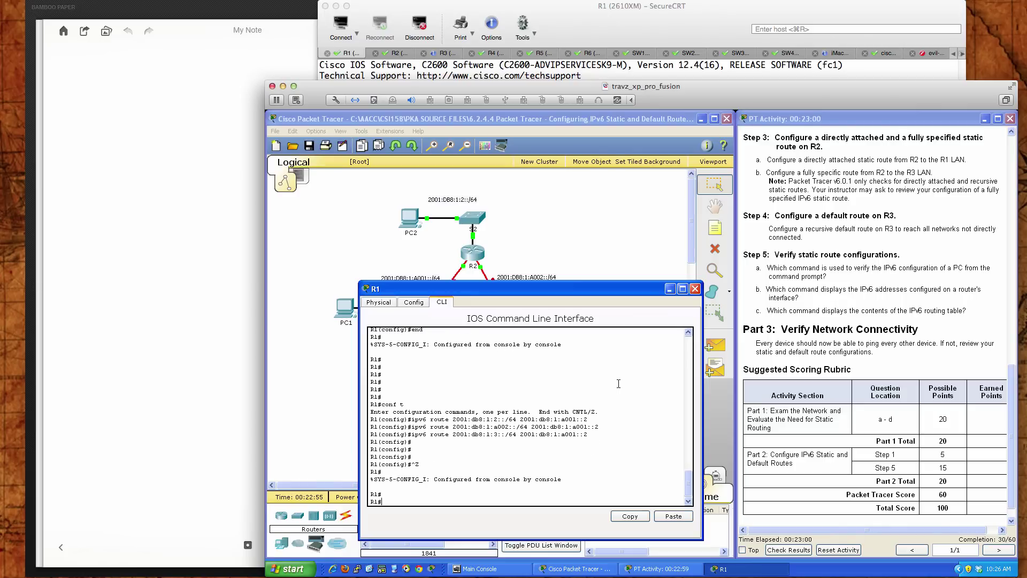
{"action": "type", "text": "wri mem"}
{"action": "key", "text": "Return"}
{"action": "key", "text": "Return"}
{"action": "key", "text": "Return"}
{"action": "key", "text": "Return"}
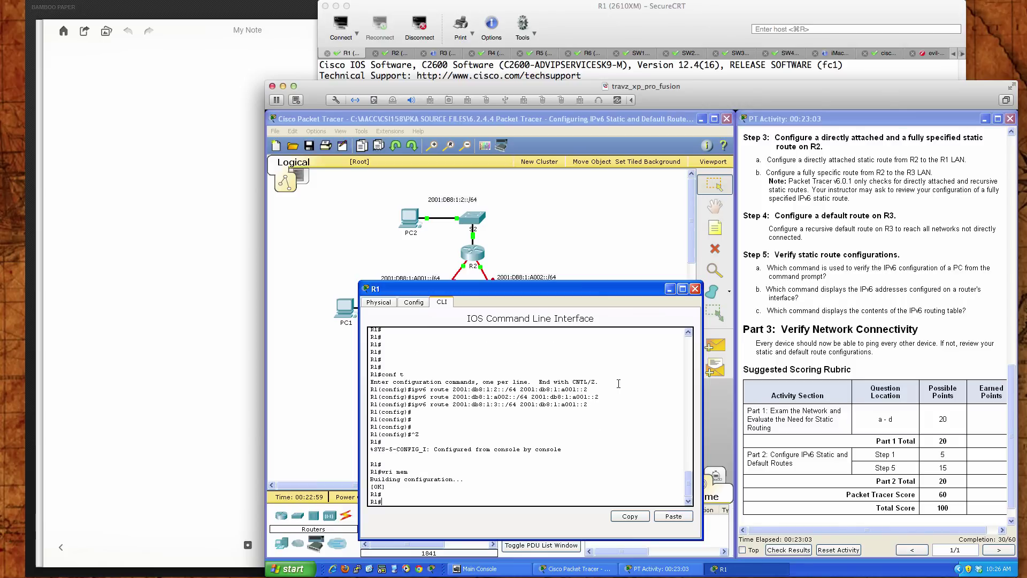
{"action": "left_click", "coordinate": [695, 289]}
Open R2's command line beside the topology and get a fresh global configuration prompt
{"action": "left_click", "coordinate": [471, 256]}
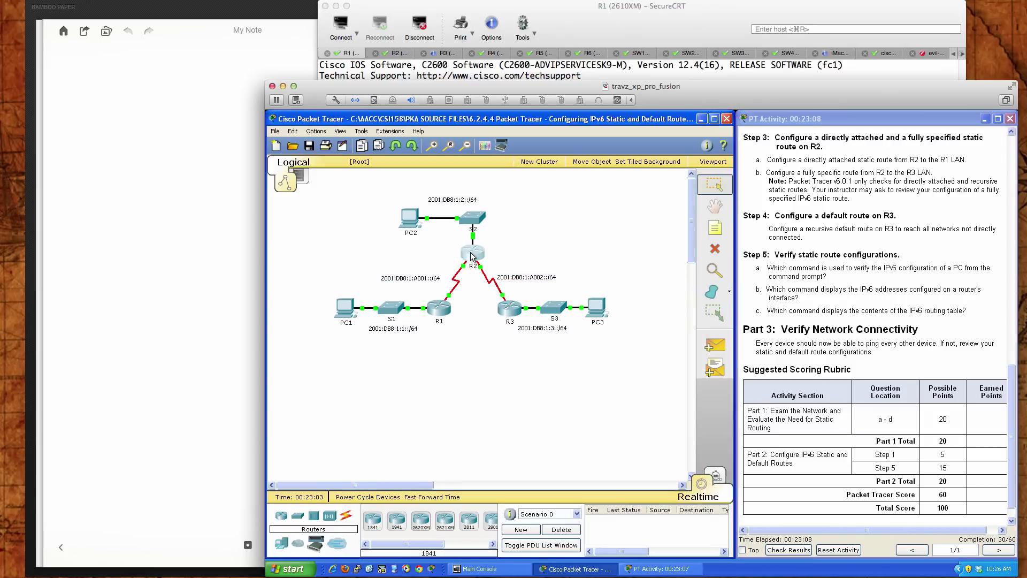
{"action": "left_click_drag", "start_coordinate": [517, 221], "coordinate": [396, 308]}
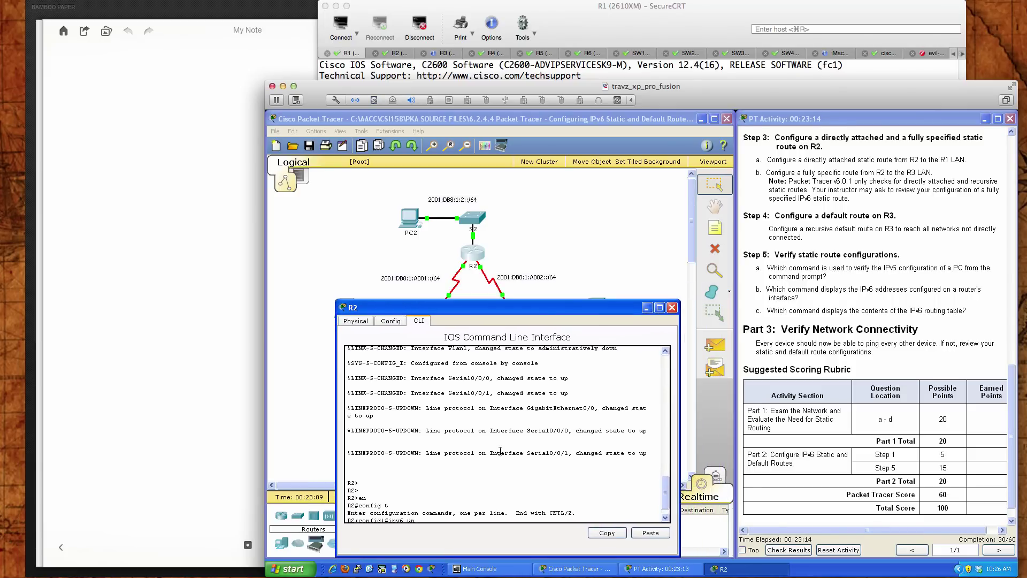
{"action": "key", "text": "Tab"}
{"action": "key", "text": "Return"}
{"action": "key", "text": "Return"}
{"action": "key", "text": "Return"}
{"action": "key", "text": "Return"}
{"action": "key", "text": "Return"}
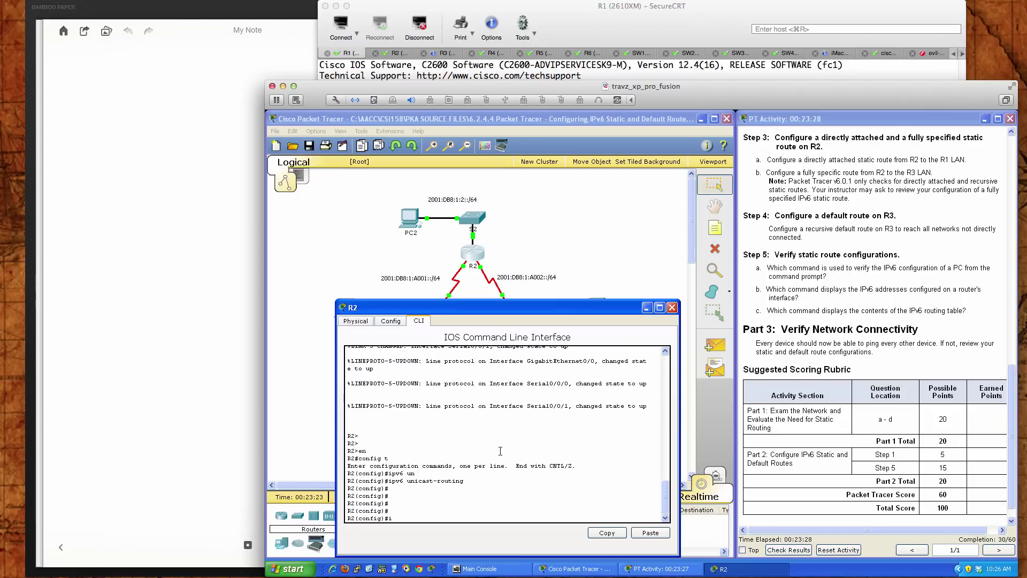
Add a directly attached static route on R2 to 2001:db8:1:1::/64 through serial 0/0/0, consulting the command help for its options
{"action": "type", "text": "6 route"}
{"action": "left_click_drag", "start_coordinate": [587, 306], "coordinate": [718, 302]}
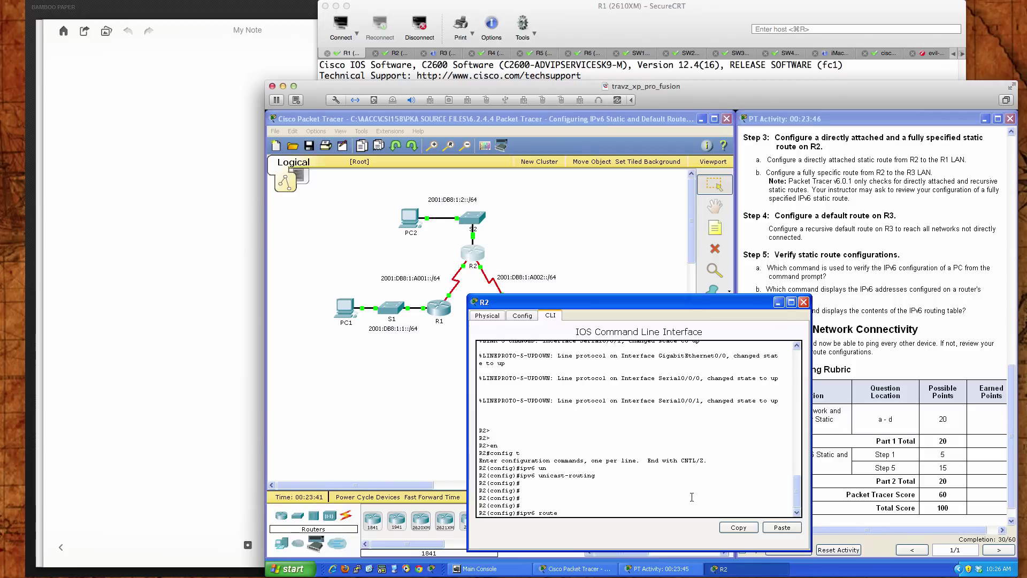
{"action": "type", "text": "2001:db8:1:1::/64"}
{"action": "type", "text": "?"}
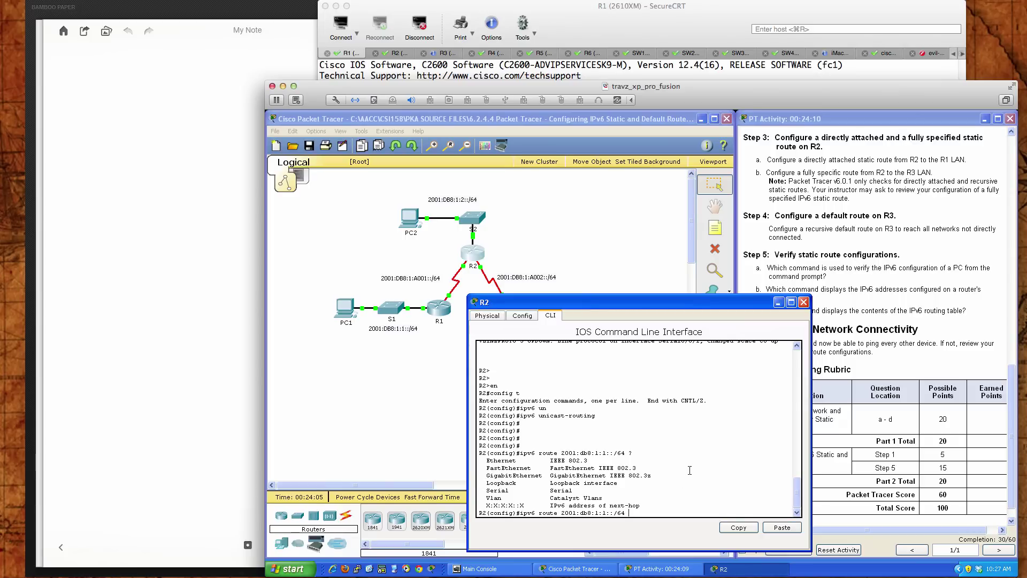
{"action": "type", "text": "ser"}
{"action": "key", "text": "Tab"}
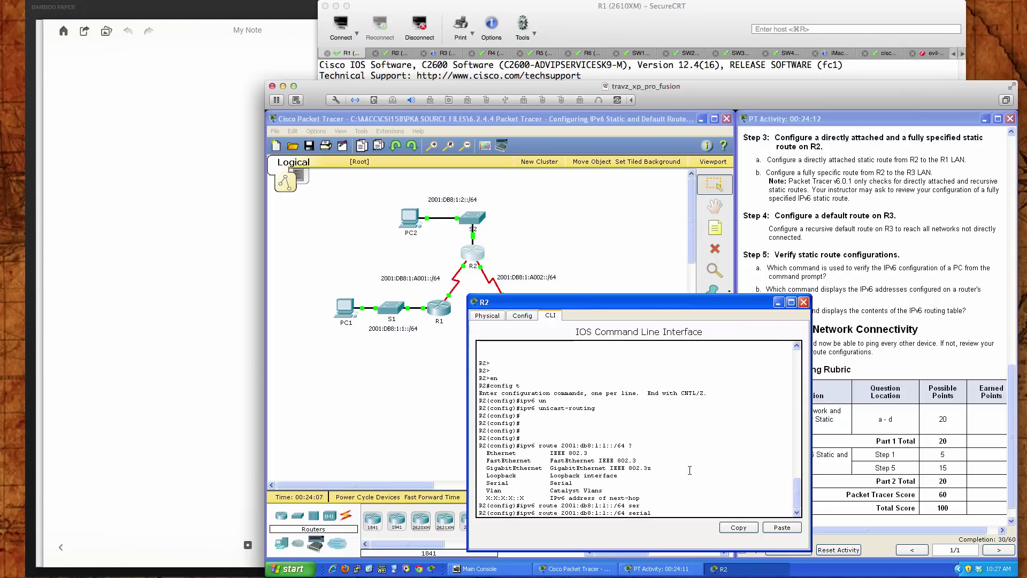
{"action": "type", "text": "0/0/0 ?"}
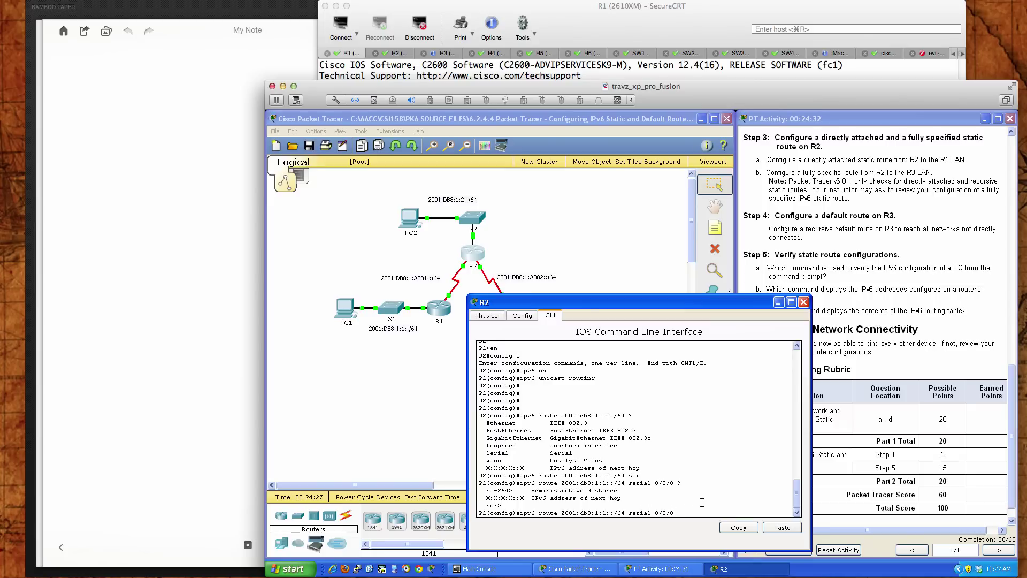
{"action": "key", "text": "Return"}
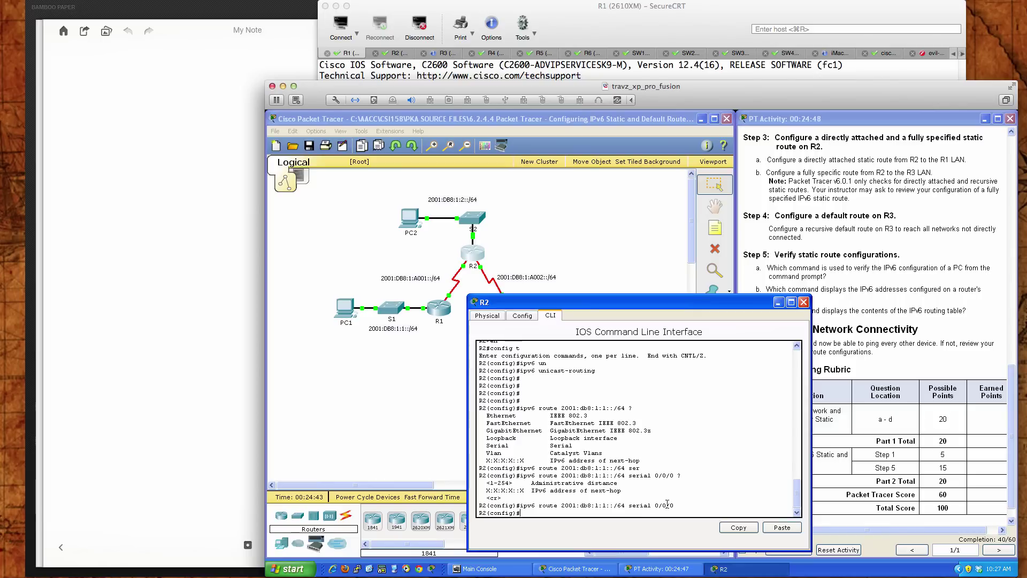
{"action": "left_click_drag", "start_coordinate": [673, 505], "coordinate": [629, 503]}
{"action": "left_click", "coordinate": [628, 511]}
{"action": "key", "text": "Return"}
{"action": "key", "text": "Return"}
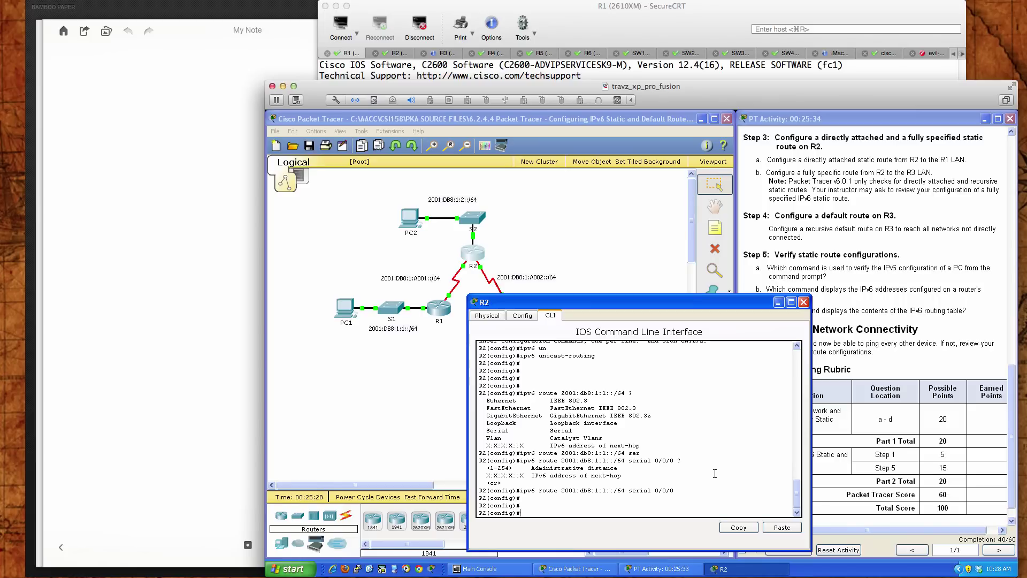
Begin an IPv6 route on R2 to 2001:db8:1:3::/64 through s0/0/1, checking the interface in the topology and consulting the command help
{"action": "type", "text": "ipv6 route"}
{"action": "type", "text": "2001:db8:1:3::/64"}
{"action": "mouse_move", "coordinate": [668, 304]}
{"action": "left_mouse_down"}
{"action": "mouse_move", "coordinate": [666, 343]}
{"action": "mouse_move", "coordinate": [662, 301]}
{"action": "mouse_move", "coordinate": [653, 308]}
{"action": "left_mouse_up"}
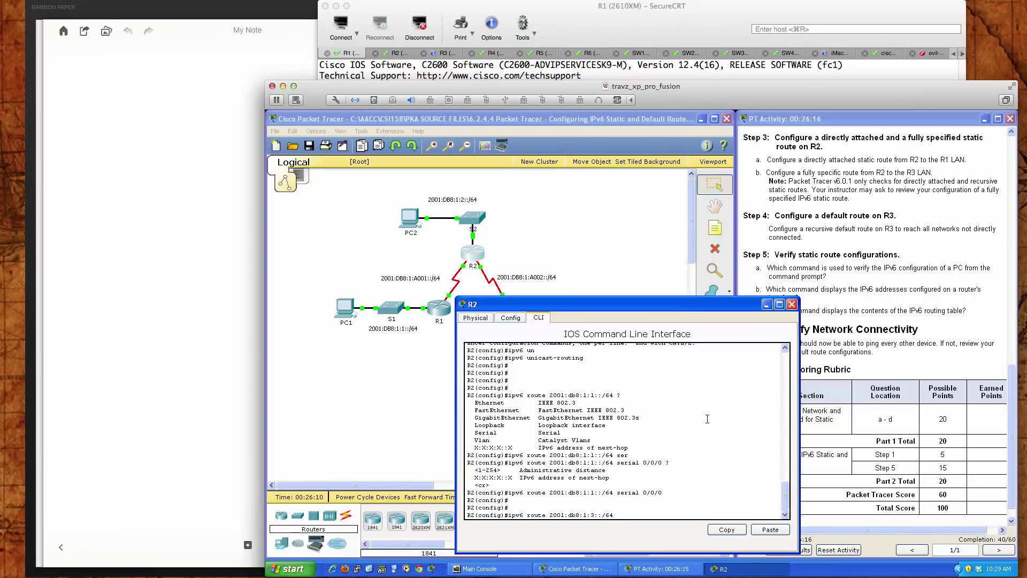
{"action": "left_click", "coordinate": [595, 278]}
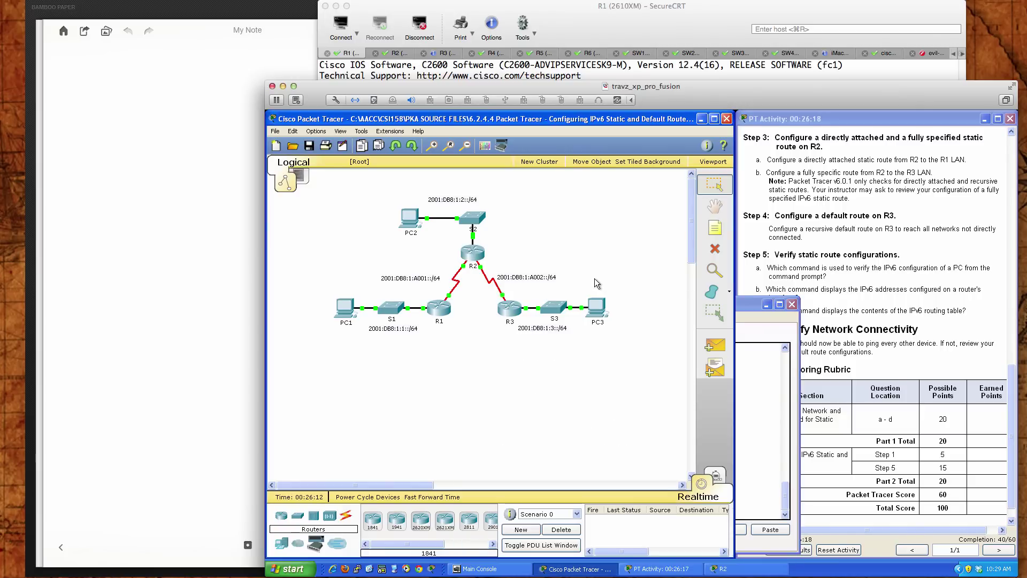
{"action": "left_click", "coordinate": [755, 476]}
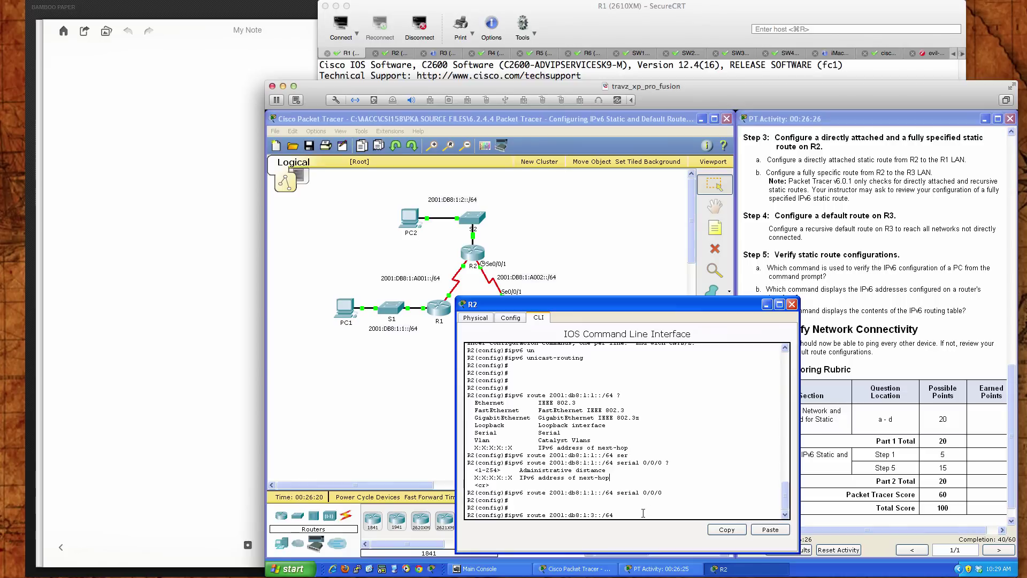
{"action": "type", "text": "s0/0/1 ?"}
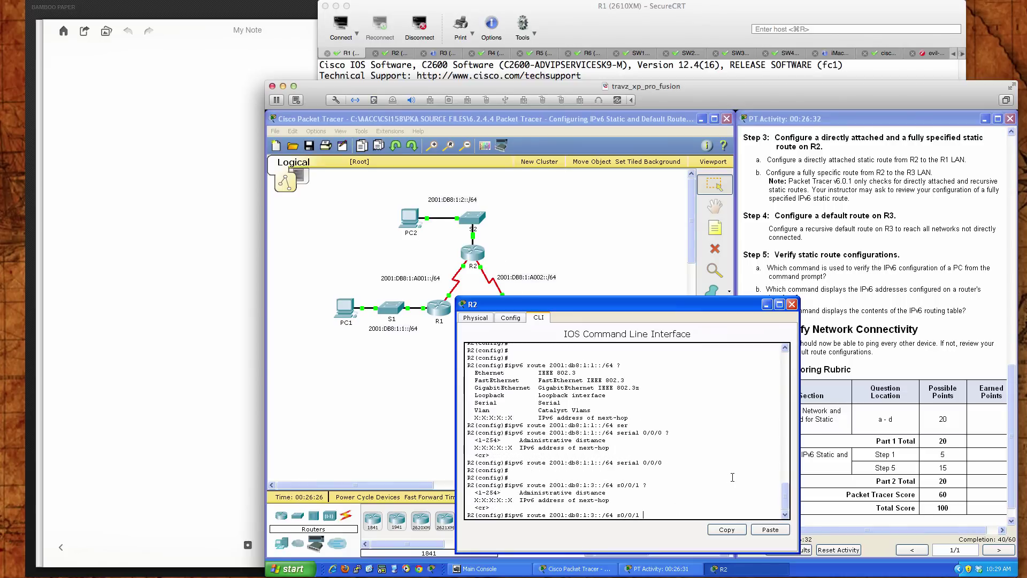
Complete the fully specified route with next hop 2001:db8:1:a002::2, checking the link to R3 in the topology, and submit it
{"action": "type", "text": "2001:db8:1:a002"}
{"action": "left_click_drag", "start_coordinate": [626, 301], "coordinate": [755, 293]}
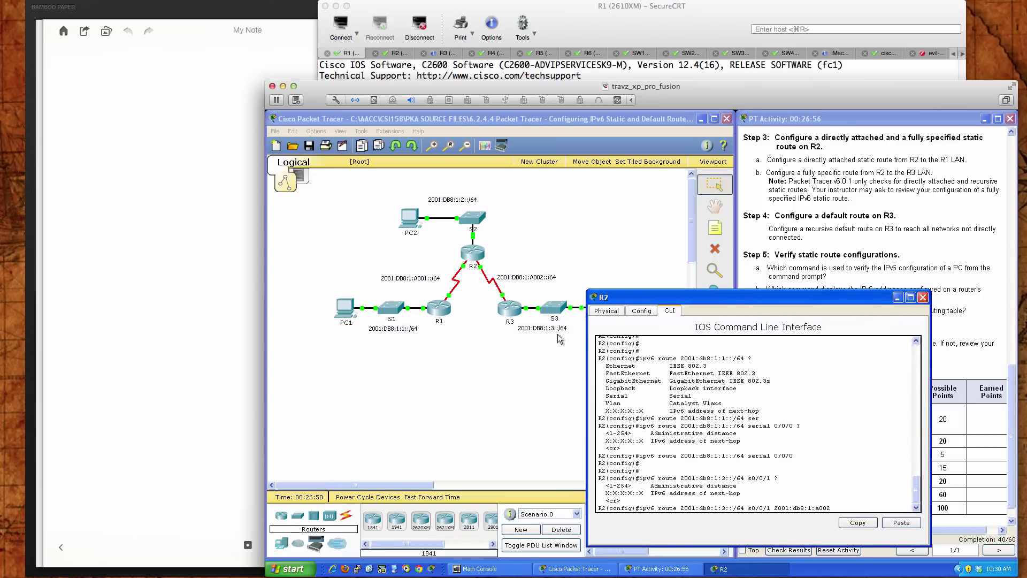
{"action": "left_click", "coordinate": [509, 336]}
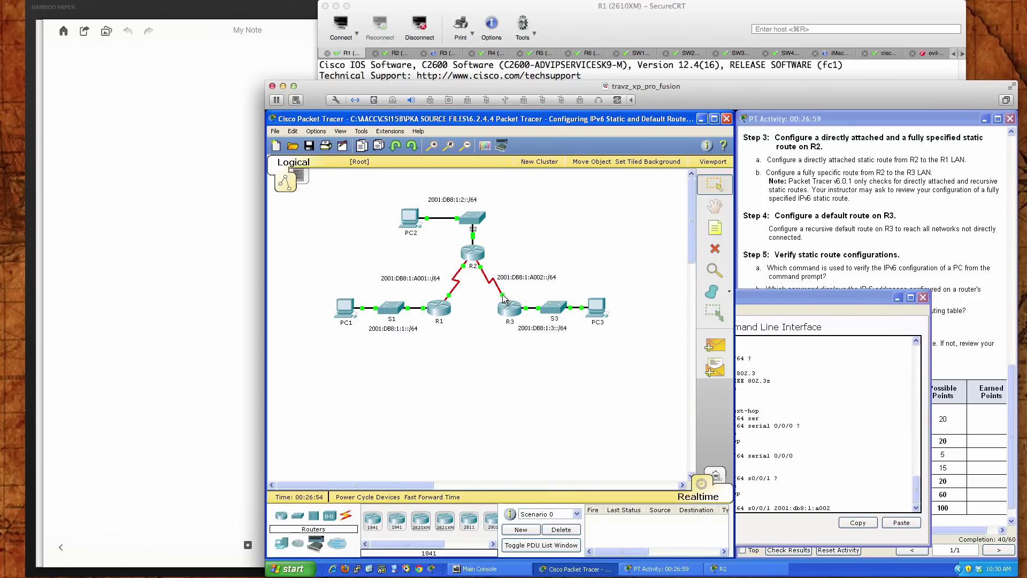
{"action": "mouse_move", "coordinate": [502, 299]}
{"action": "left_click", "coordinate": [843, 499]}
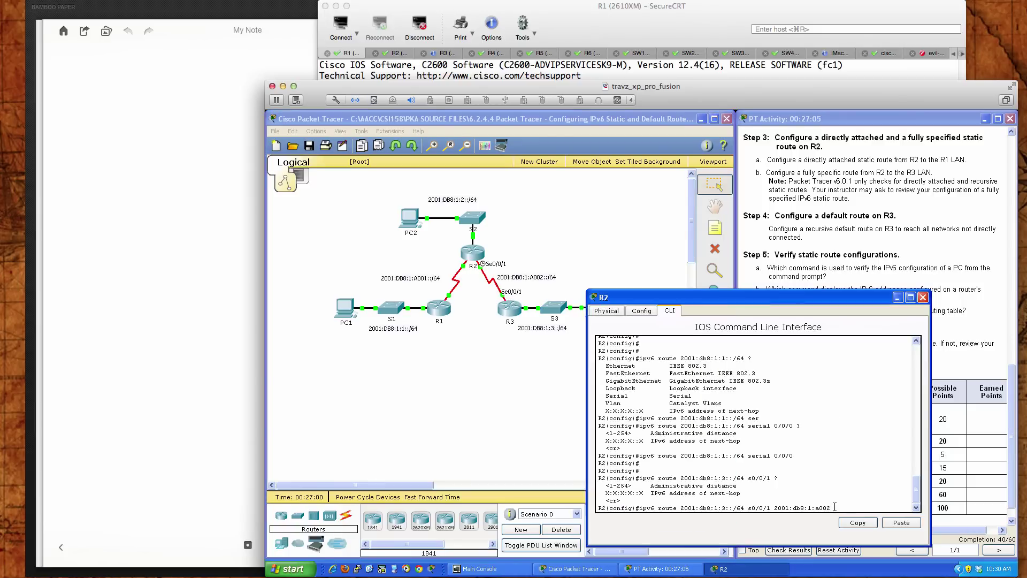
{"action": "type", "text": "::2"}
{"action": "key", "text": "Return"}
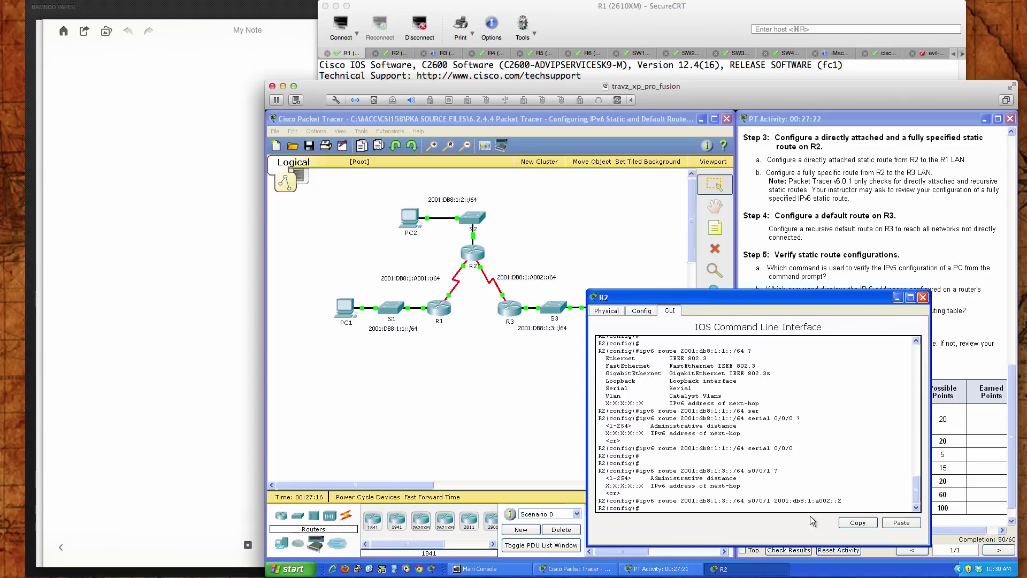
Compare the route's next-hop address with R3's entry in the addressing table and review the activity instructions for Step 4
{"action": "left_click_drag", "start_coordinate": [747, 500], "coordinate": [770, 498]}
{"action": "left_click_drag", "start_coordinate": [831, 500], "coordinate": [775, 496]}
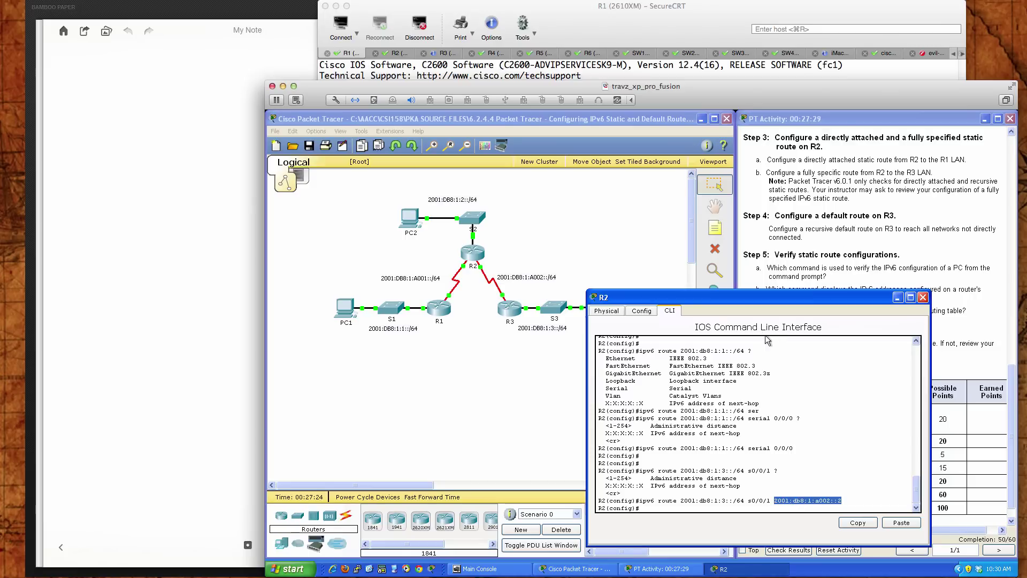
{"action": "left_click_drag", "start_coordinate": [763, 300], "coordinate": [590, 307]}
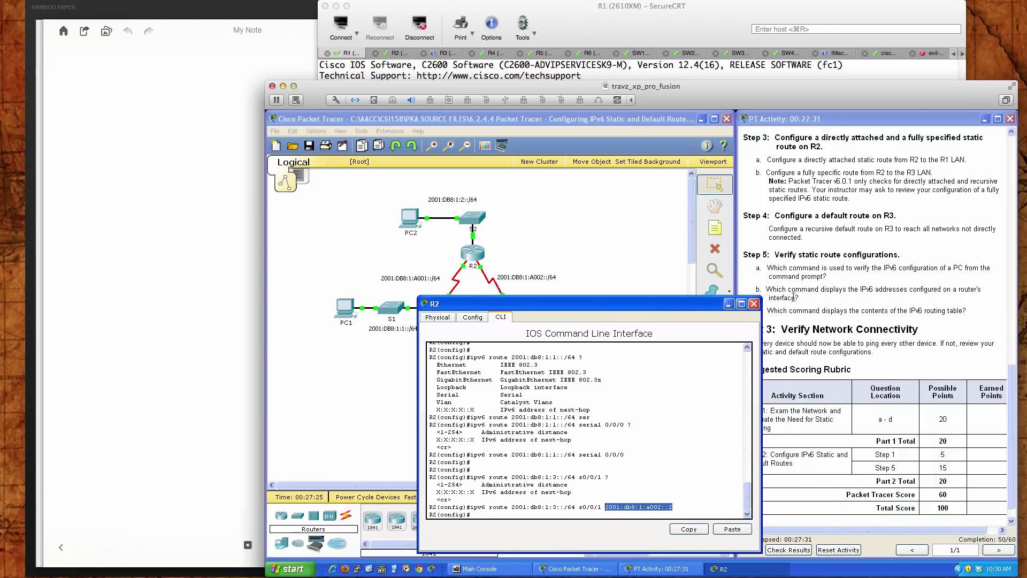
{"action": "left_click", "coordinate": [830, 307]}
{"action": "scroll", "coordinate": [830, 307], "scroll_direction": "up", "scroll_amount": 18}
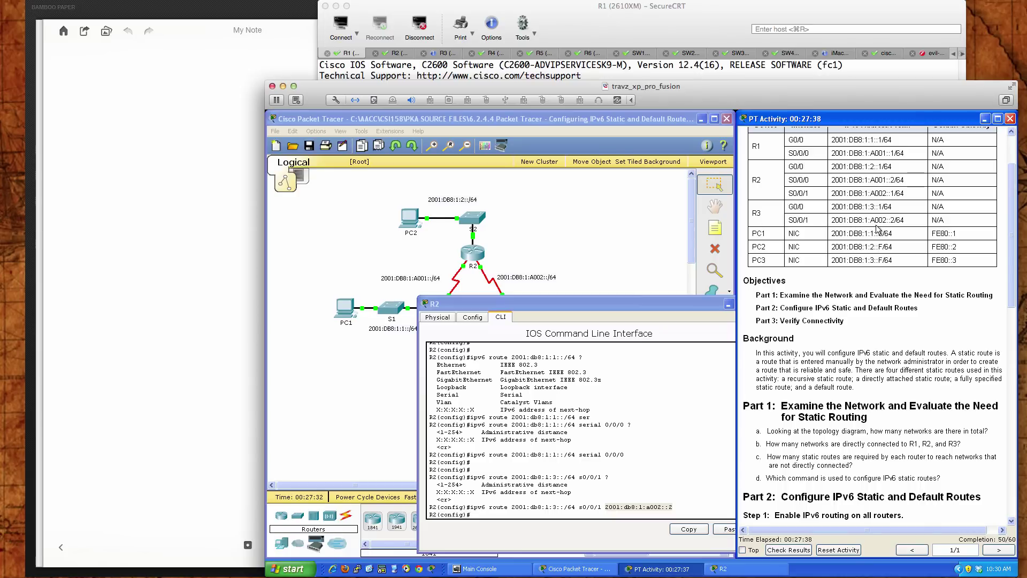
{"action": "scroll", "coordinate": [893, 224], "scroll_direction": "down", "scroll_amount": 15}
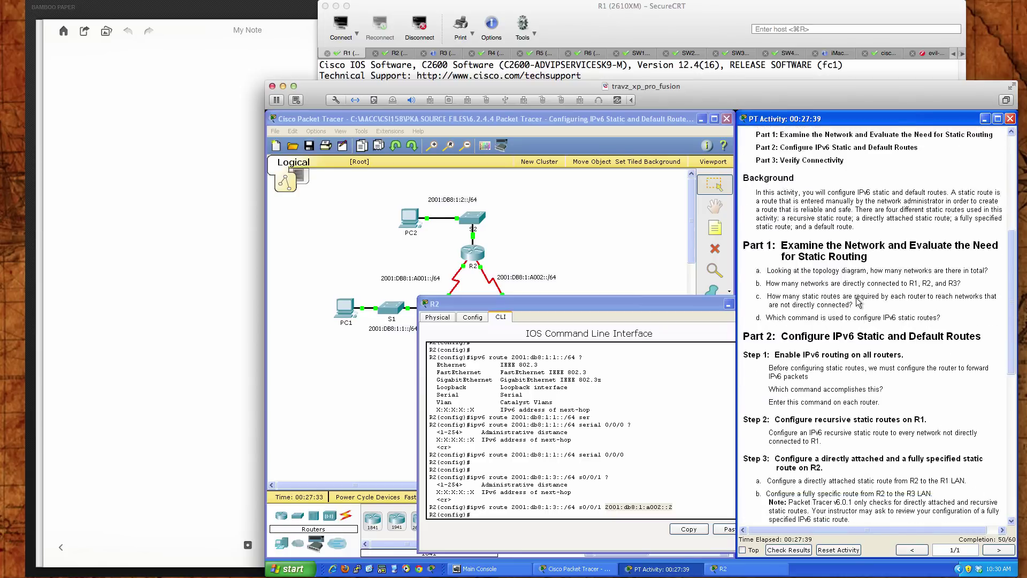
{"action": "scroll", "coordinate": [858, 302], "scroll_direction": "down", "scroll_amount": 5}
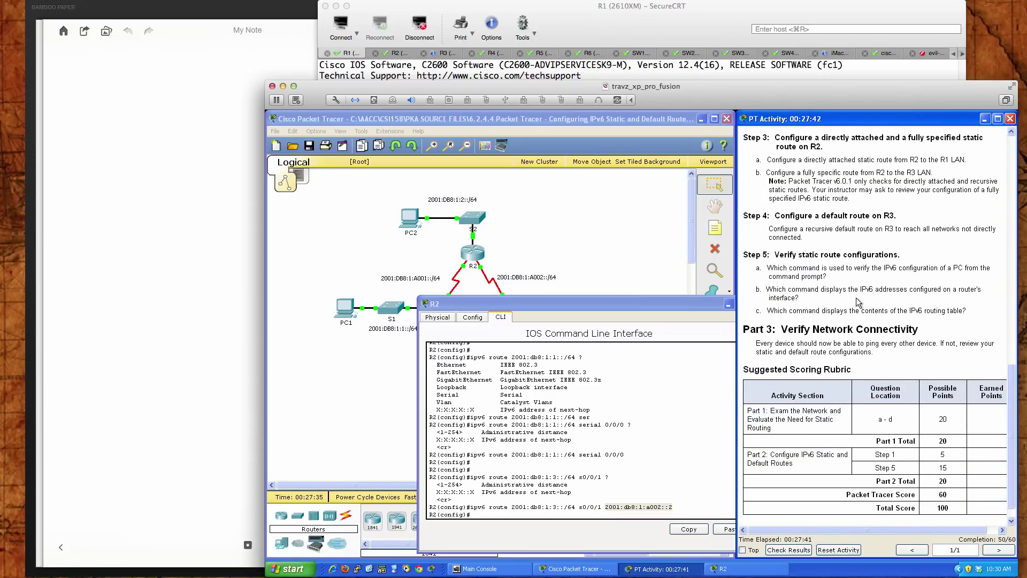
Return R2 to privileged mode, save its configuration with wri mem and close the router's window
{"action": "left_click", "coordinate": [699, 401]}
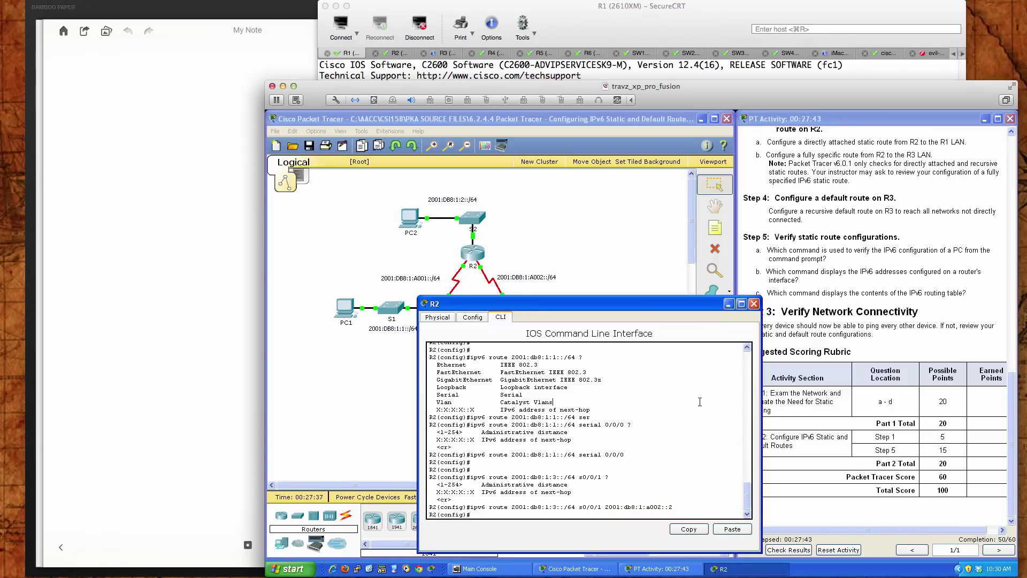
{"action": "type", "text": "en"}
{"action": "key", "text": "Return"}
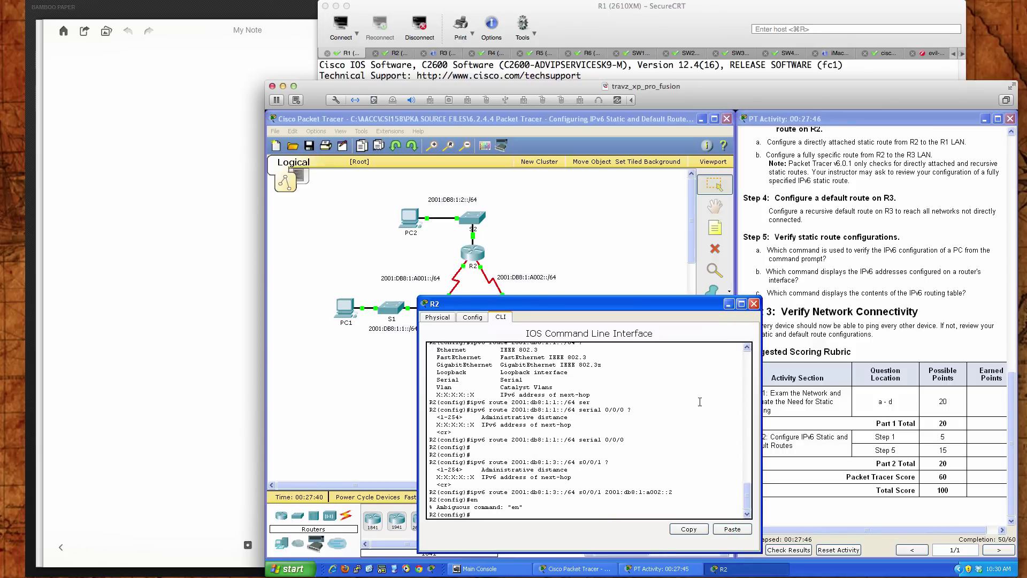
{"action": "type", "text": "end"}
{"action": "key", "text": "Return"}
{"action": "key", "text": "Return"}
{"action": "key", "text": "Return"}
{"action": "type", "text": "wri mem"}
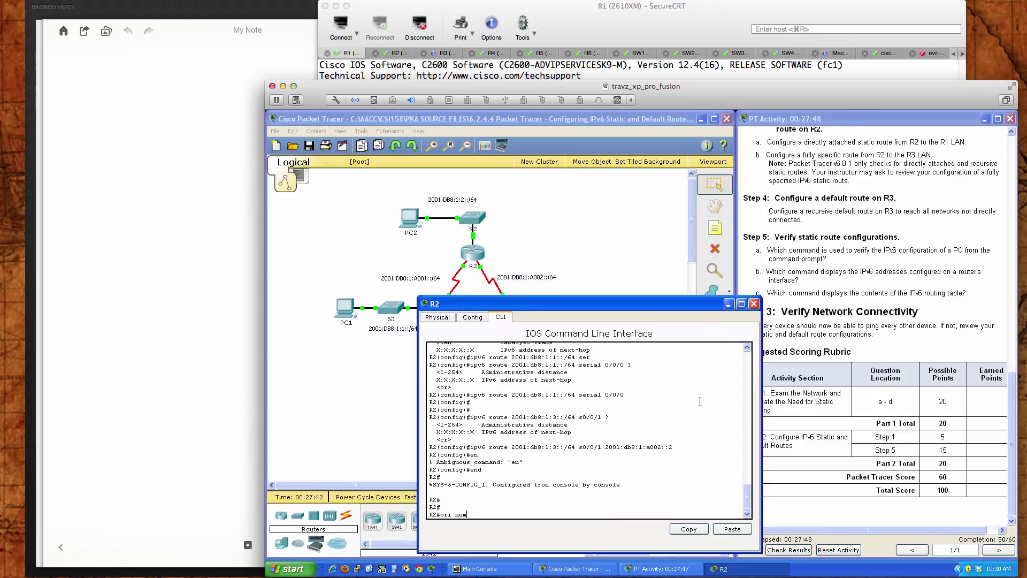
{"action": "key", "text": "Return"}
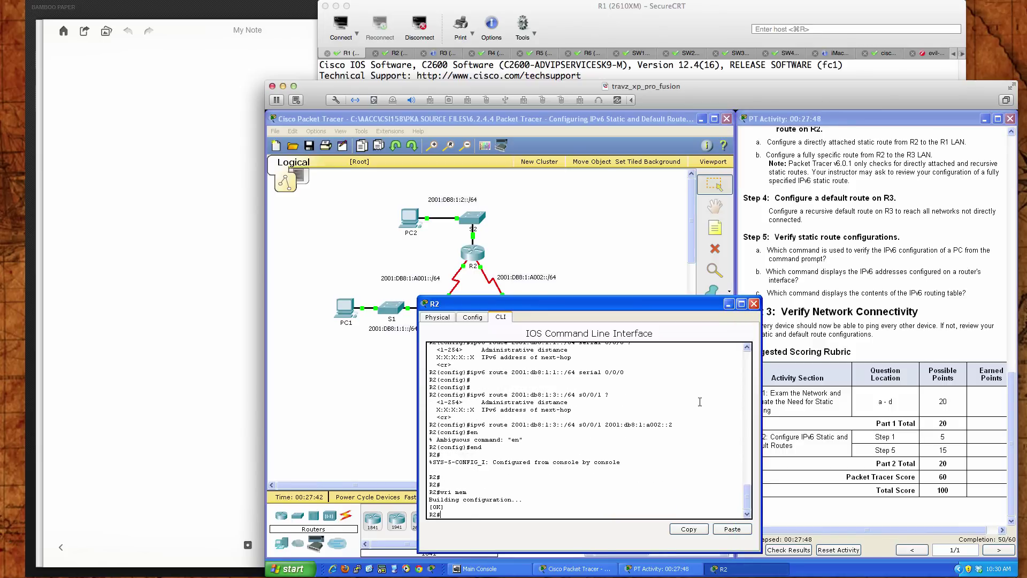
{"action": "left_click", "coordinate": [753, 303]}
Open R3's command line clear of the activity instructions and get a fresh global configuration prompt
{"action": "left_click", "coordinate": [498, 315]}
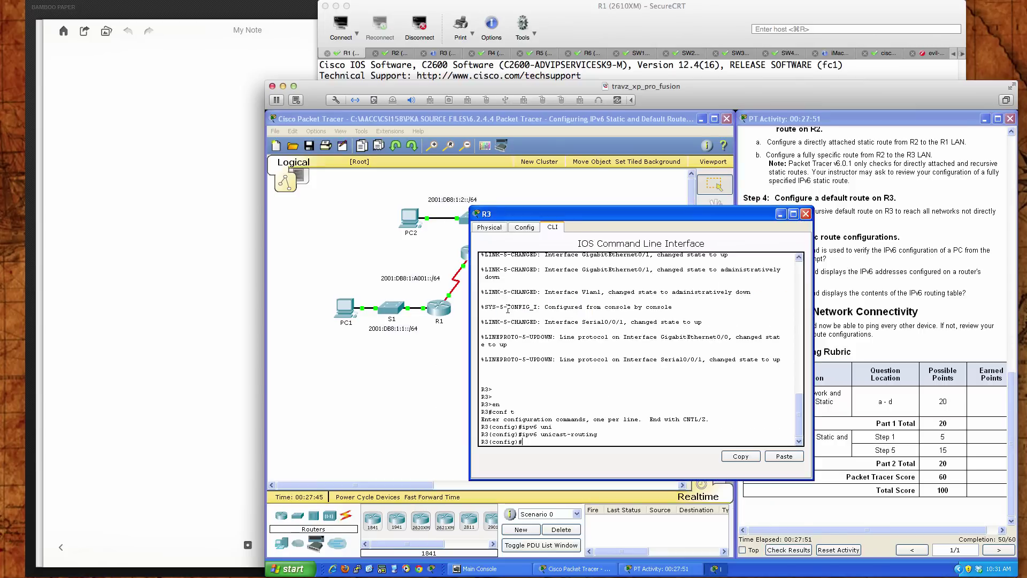
{"action": "left_click_drag", "start_coordinate": [608, 216], "coordinate": [525, 291]}
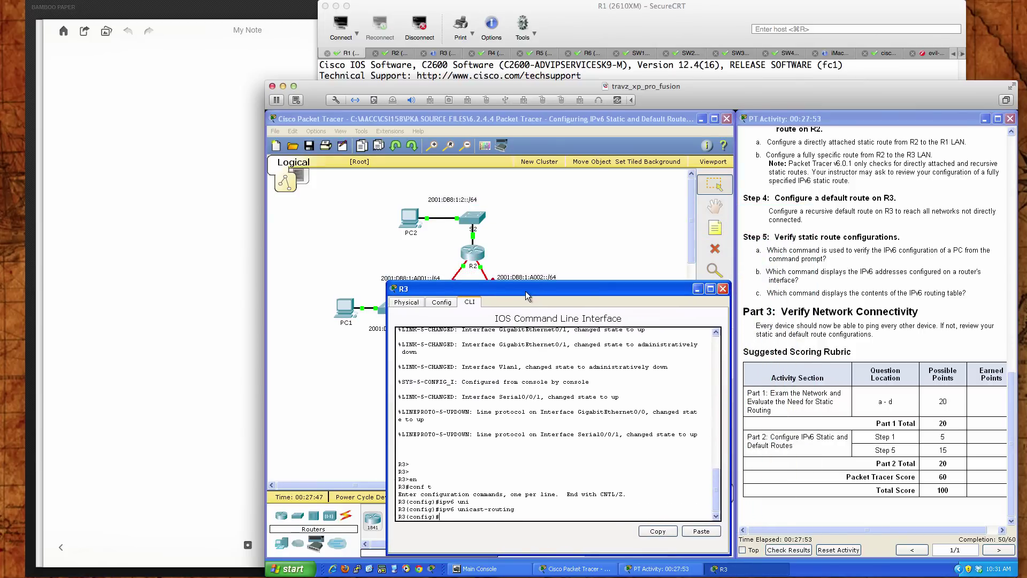
{"action": "key", "text": "Return"}
{"action": "key", "text": "Return"}
{"action": "key", "text": "Return"}
{"action": "key", "text": "Return"}
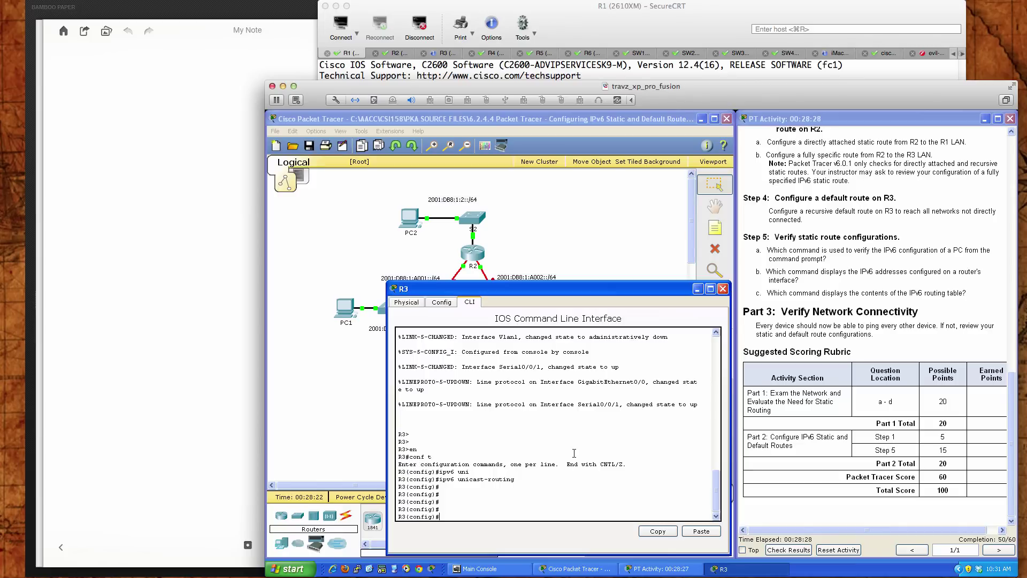
Add a recursive default route ::/0 on R3 via 2001:db8:1:a002::1, checking the next hop against R2's S0/0/1 address in the addressing table
{"action": "type", "text": "ipv6 route ::/"}
{"action": "type", "text": "0 2001:db8:1:a002::1"}
{"action": "left_click_drag", "start_coordinate": [500, 515], "coordinate": [567, 517]}
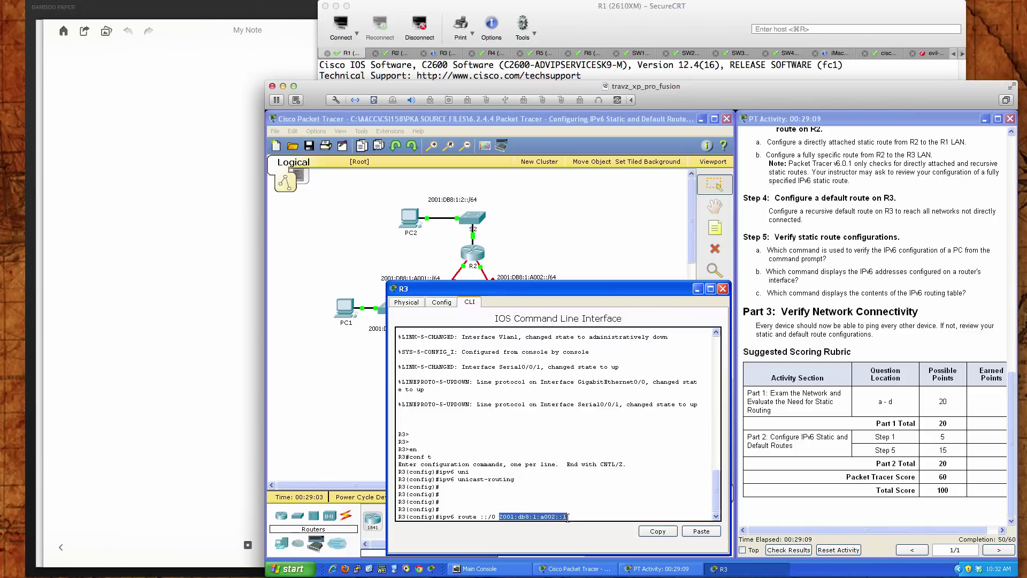
{"action": "left_click", "coordinate": [798, 463]}
{"action": "scroll", "coordinate": [801, 471], "scroll_direction": "up", "scroll_amount": 5}
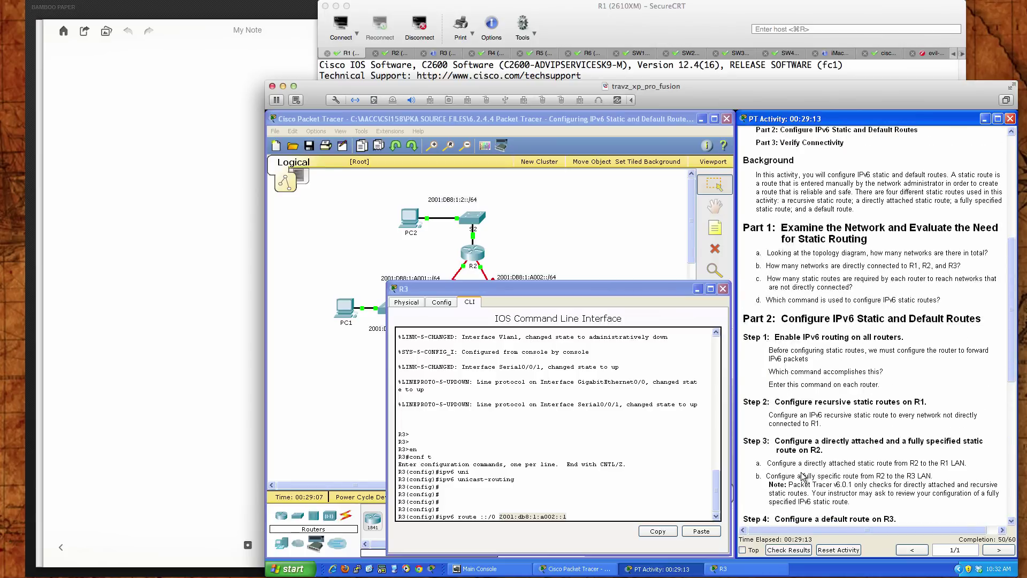
{"action": "scroll", "coordinate": [802, 475], "scroll_direction": "up", "scroll_amount": 5}
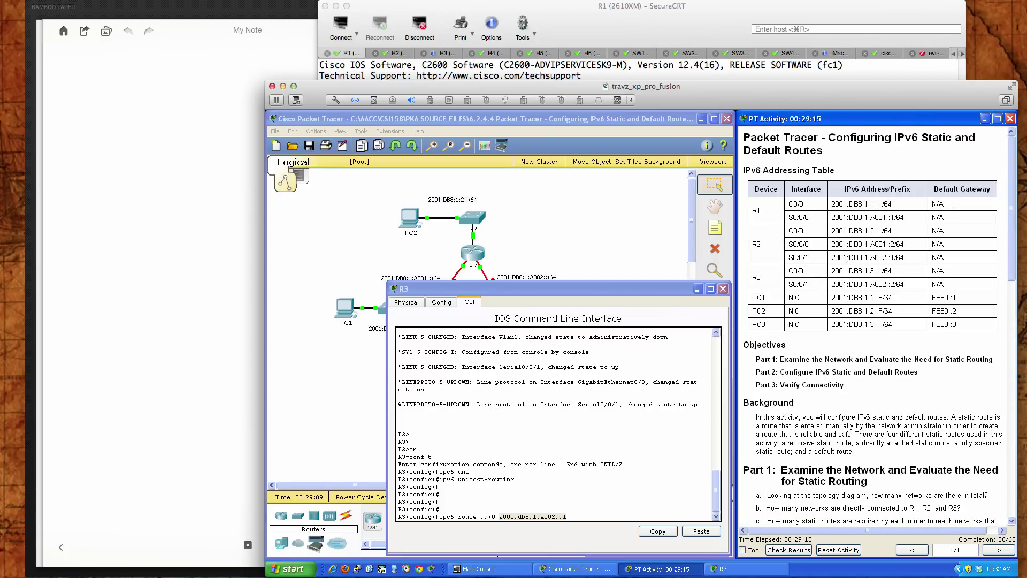
{"action": "left_click_drag", "start_coordinate": [910, 258], "coordinate": [830, 258]}
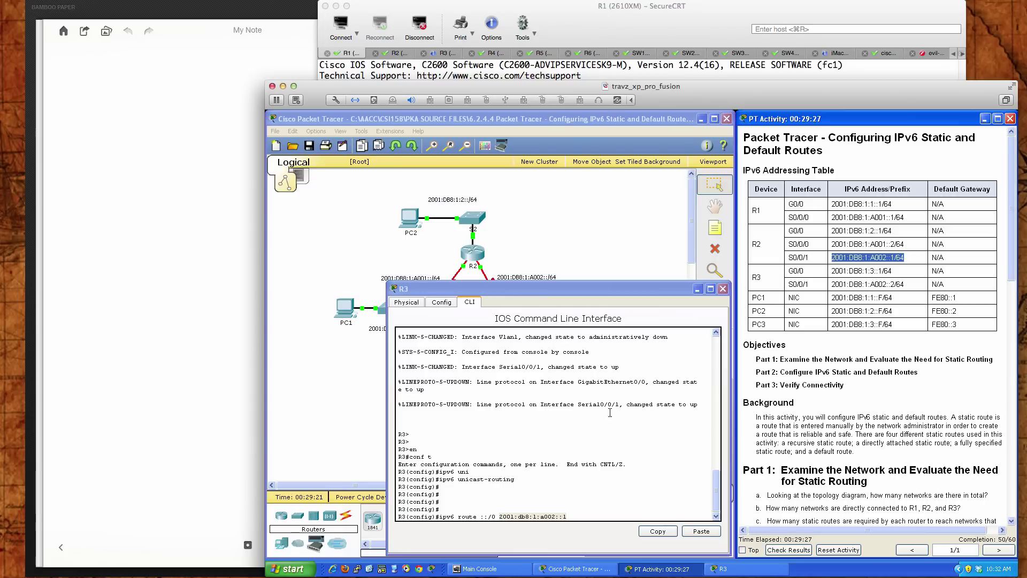
{"action": "left_click", "coordinate": [578, 516]}
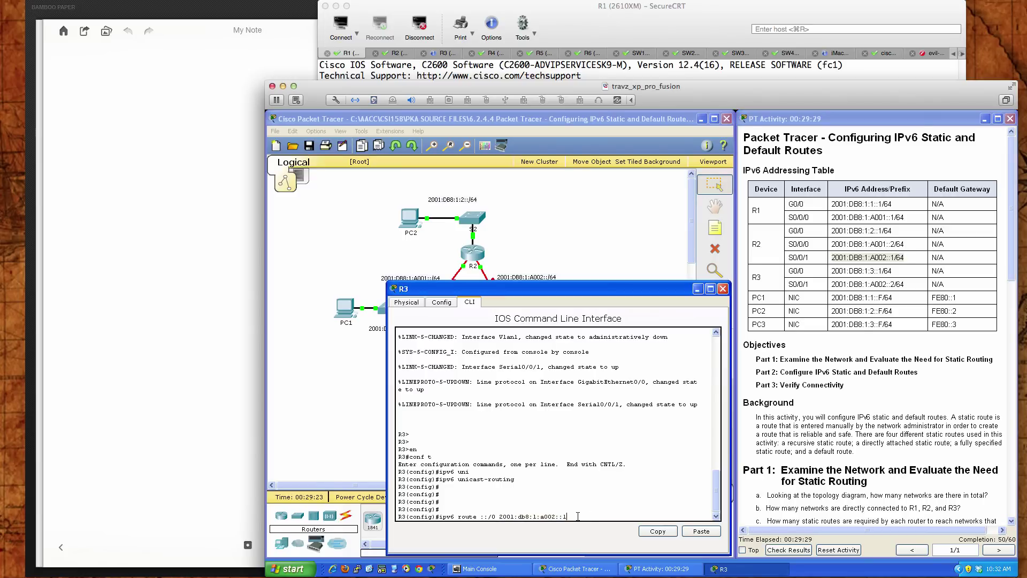
{"action": "key", "text": "Return"}
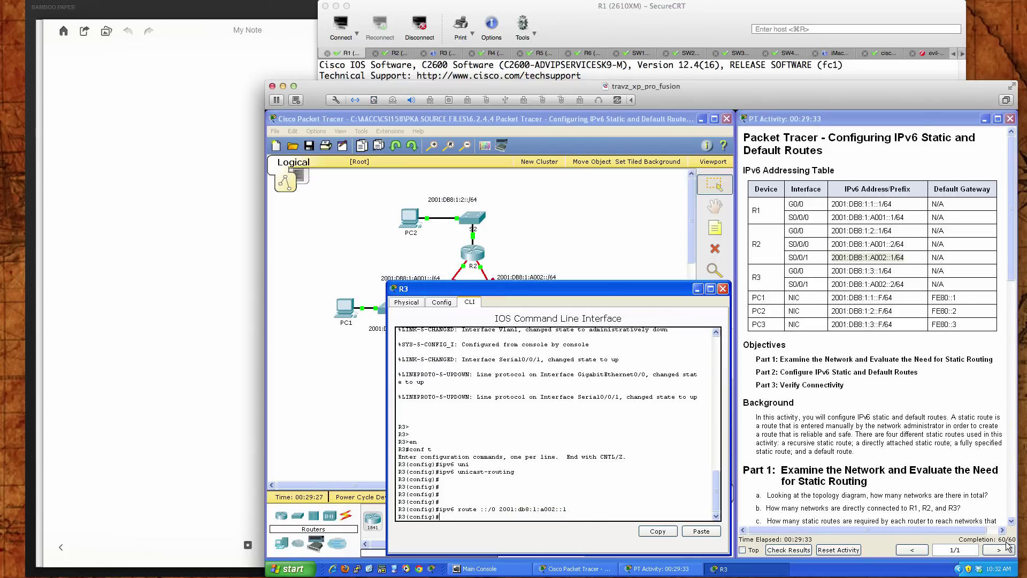
Return R3 to privileged mode and save its configuration with wri mem
{"action": "left_click", "coordinate": [607, 498]}
{"action": "key", "text": "Return"}
{"action": "key", "text": "Return"}
{"action": "key", "text": "Return"}
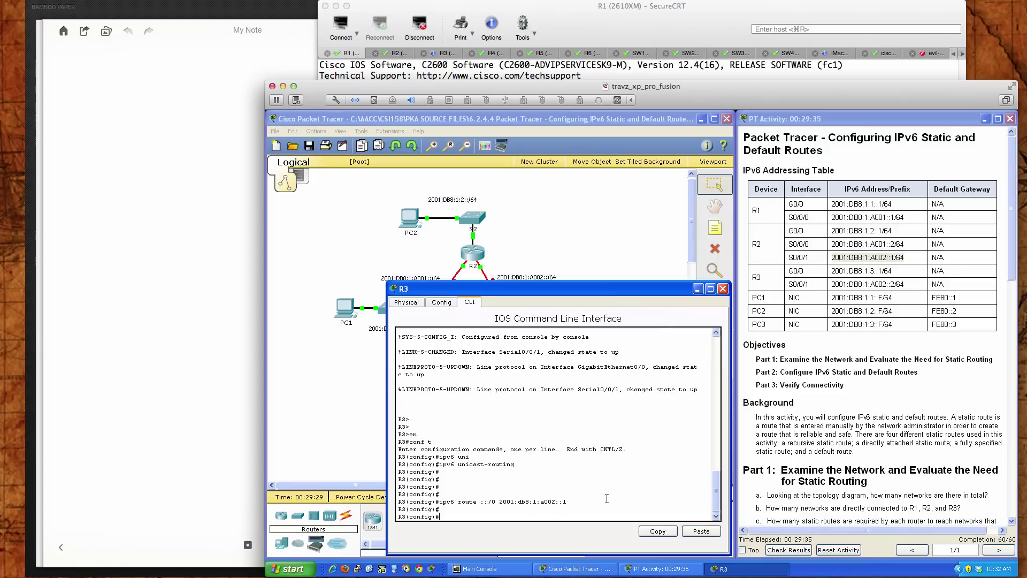
{"action": "type", "text": "end"}
{"action": "key", "text": "Return"}
{"action": "key", "text": "Return"}
{"action": "key", "text": "Return"}
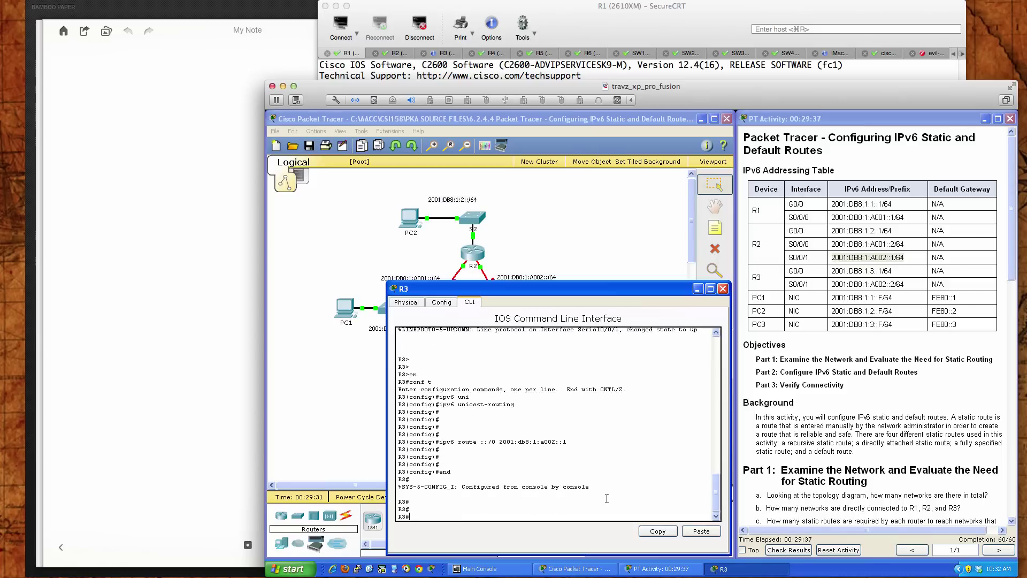
{"action": "type", "text": "wri mem"}
{"action": "key", "text": "Return"}
{"action": "key", "text": "Return"}
{"action": "key", "text": "Return"}
{"action": "key", "text": "Return"}
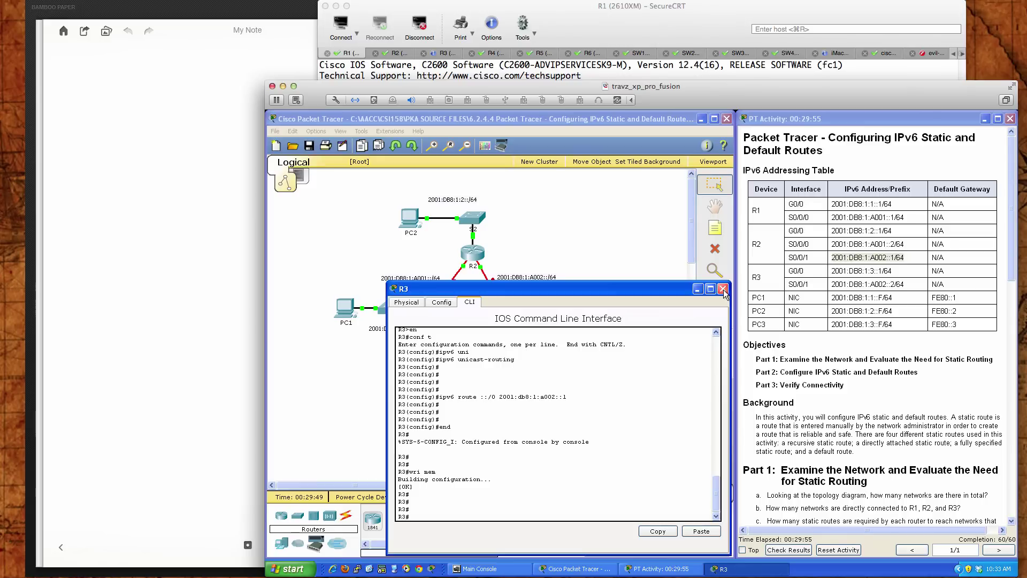
Review the remaining activity instructions from Part 2 through the Step 5 route verification questions
{"action": "left_click", "coordinate": [843, 312]}
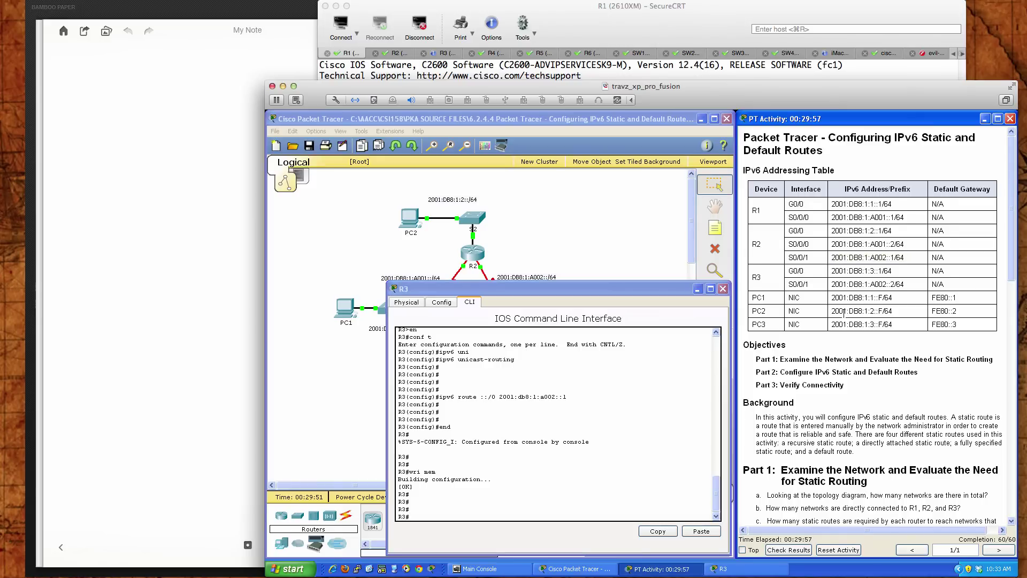
{"action": "scroll", "coordinate": [843, 313], "scroll_direction": "down", "scroll_amount": 3}
{"action": "scroll", "coordinate": [844, 312], "scroll_direction": "down", "scroll_amount": 15}
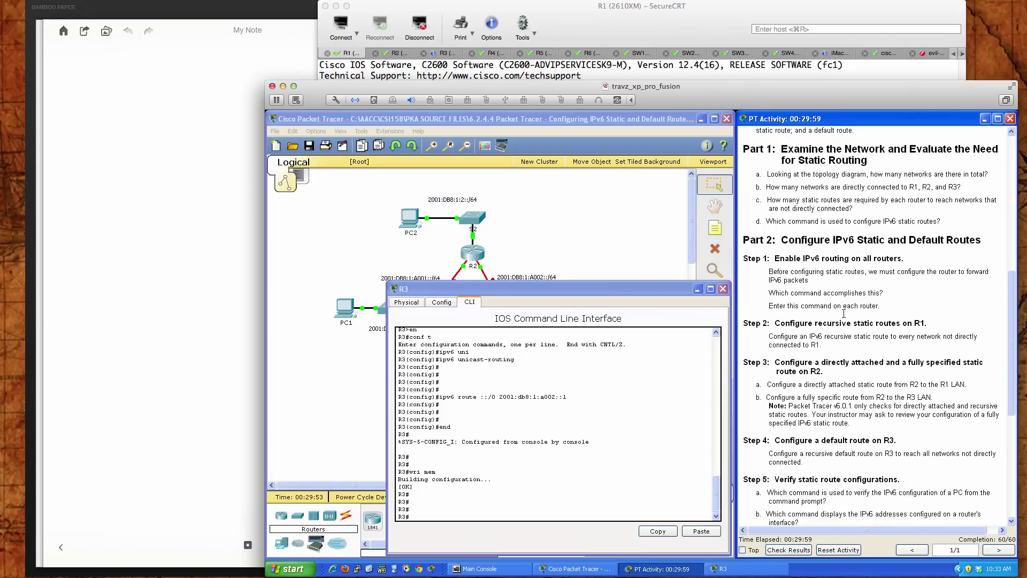